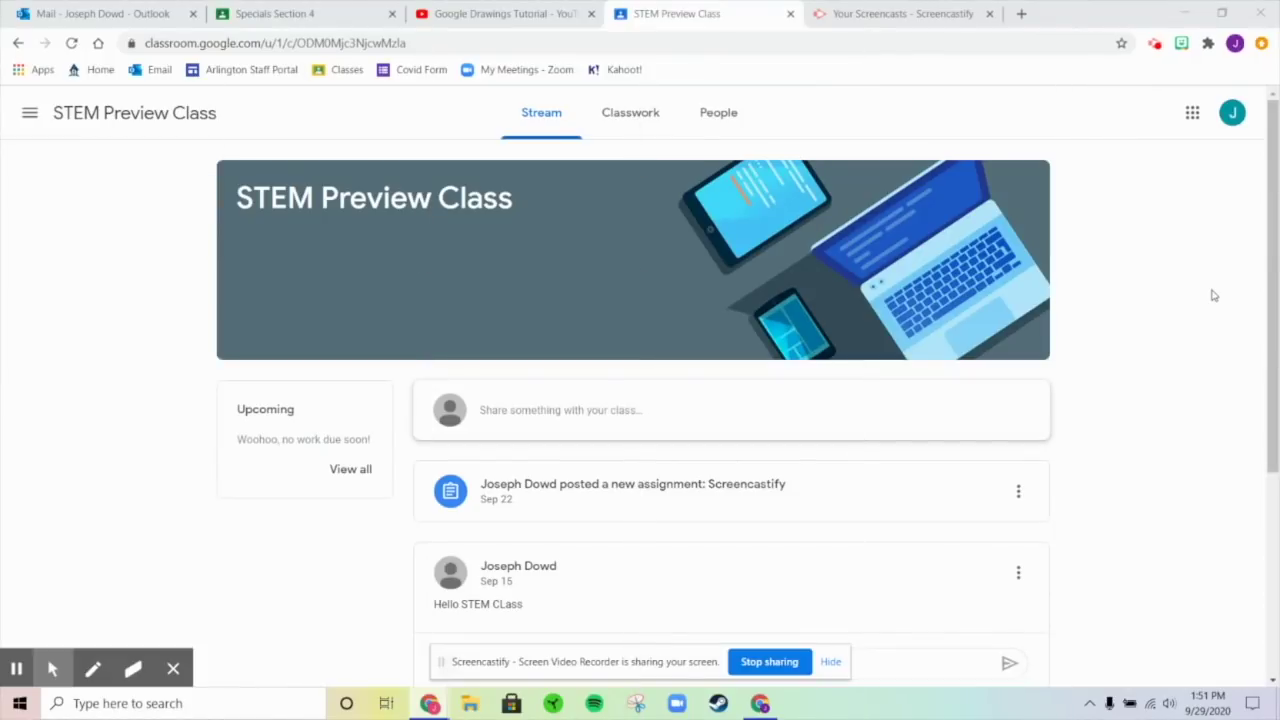
Check the recorder's annotation options, then go to the STEM Preview Class's Classwork page.
{"action": "left_click", "coordinate": [53, 669]}
{"action": "left_click", "coordinate": [52, 668]}
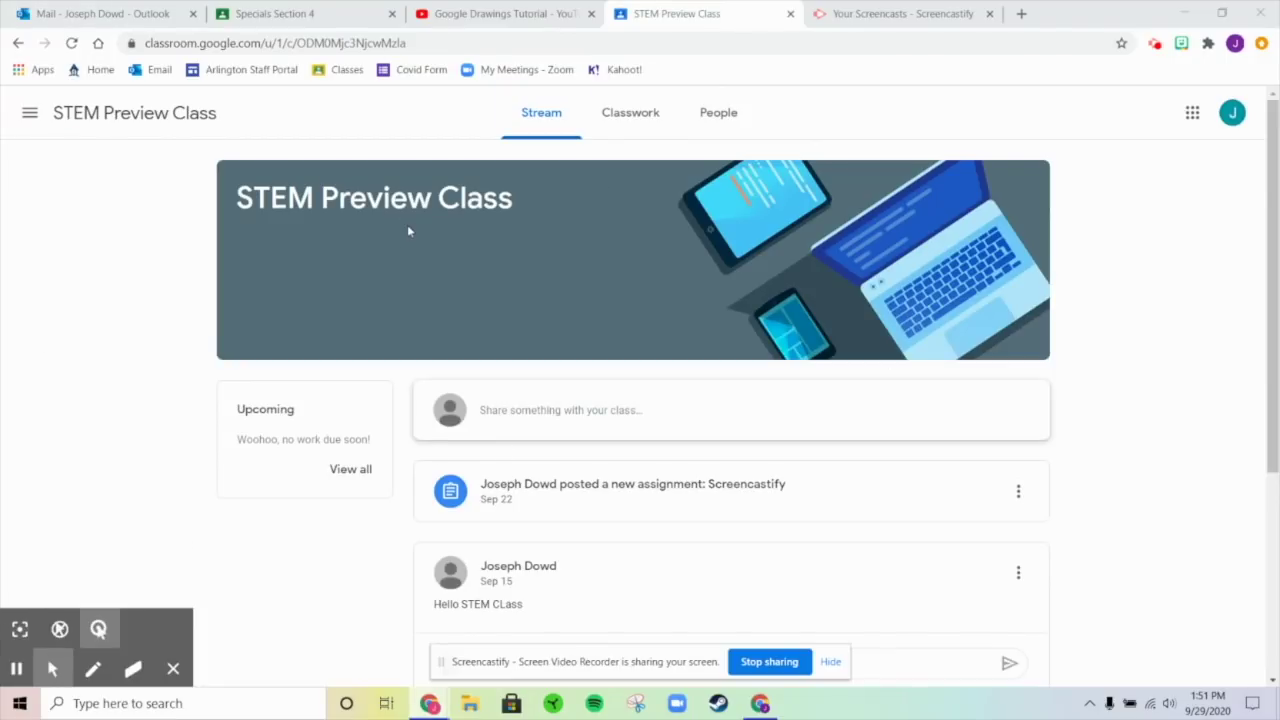
{"action": "left_click", "coordinate": [619, 125]}
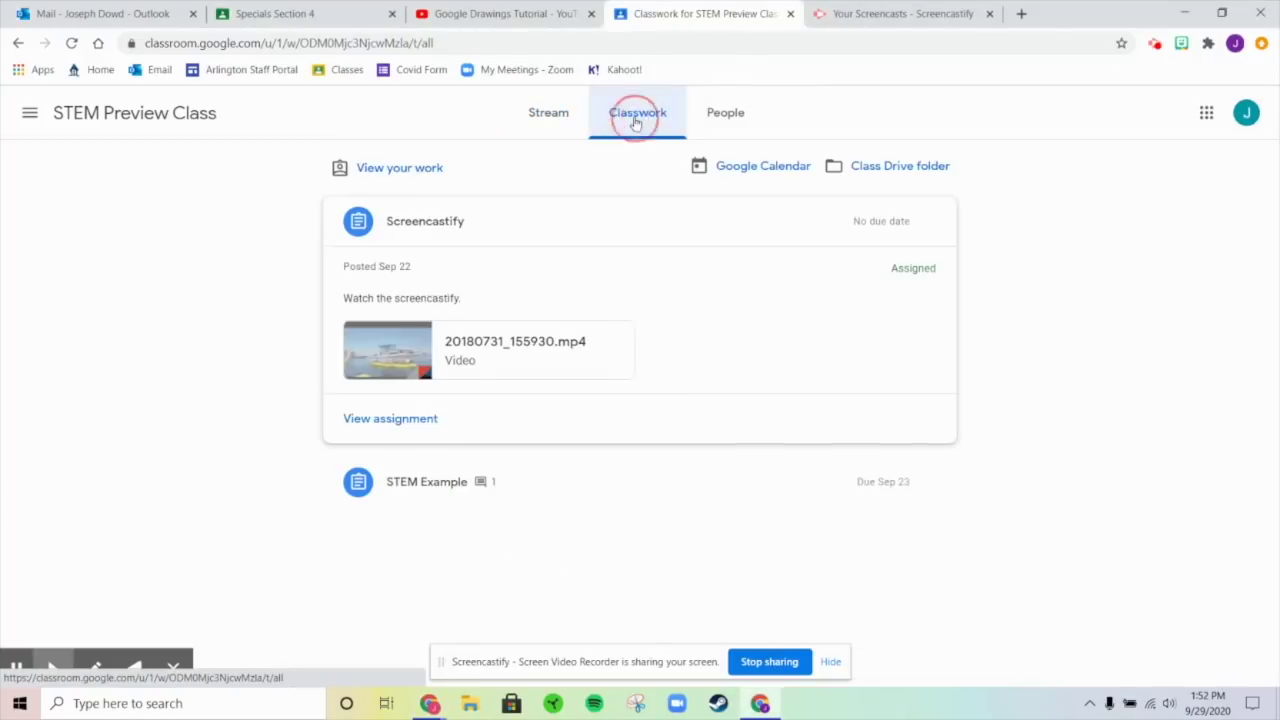
Open the Screencastify assignment's full page and show its Add or create choices.
{"action": "left_click", "coordinate": [455, 212]}
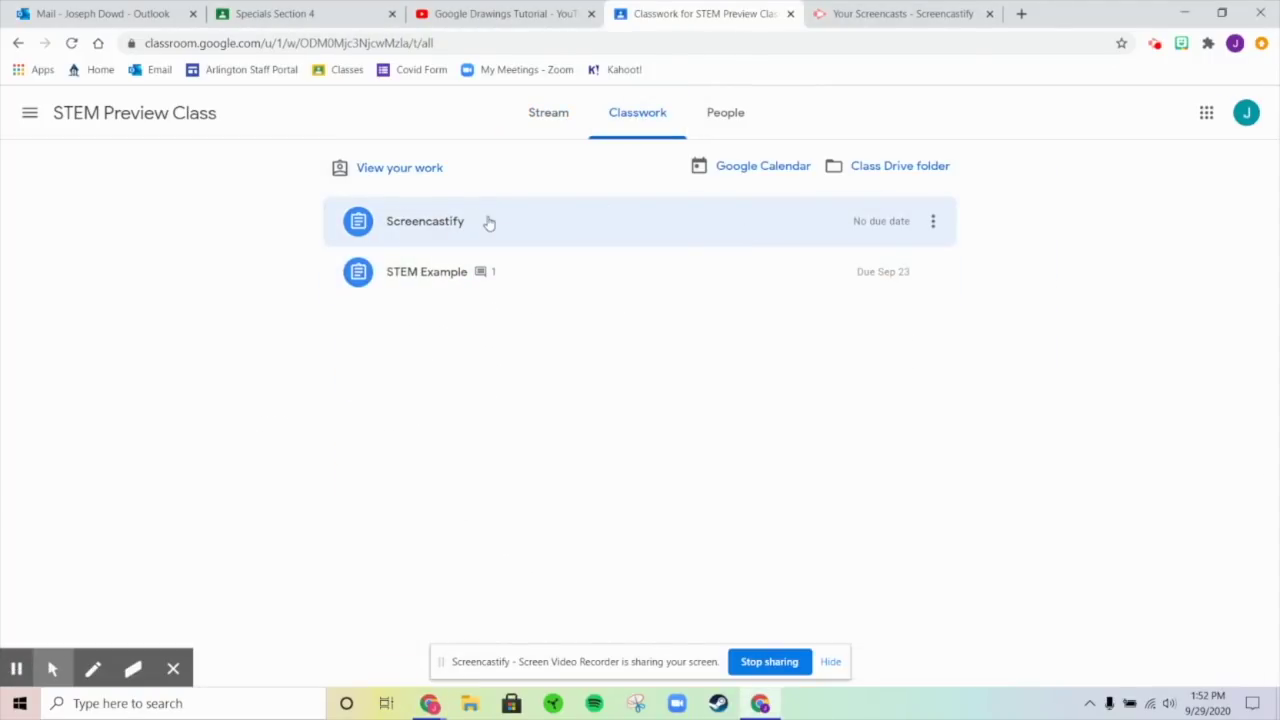
{"action": "left_click", "coordinate": [488, 221]}
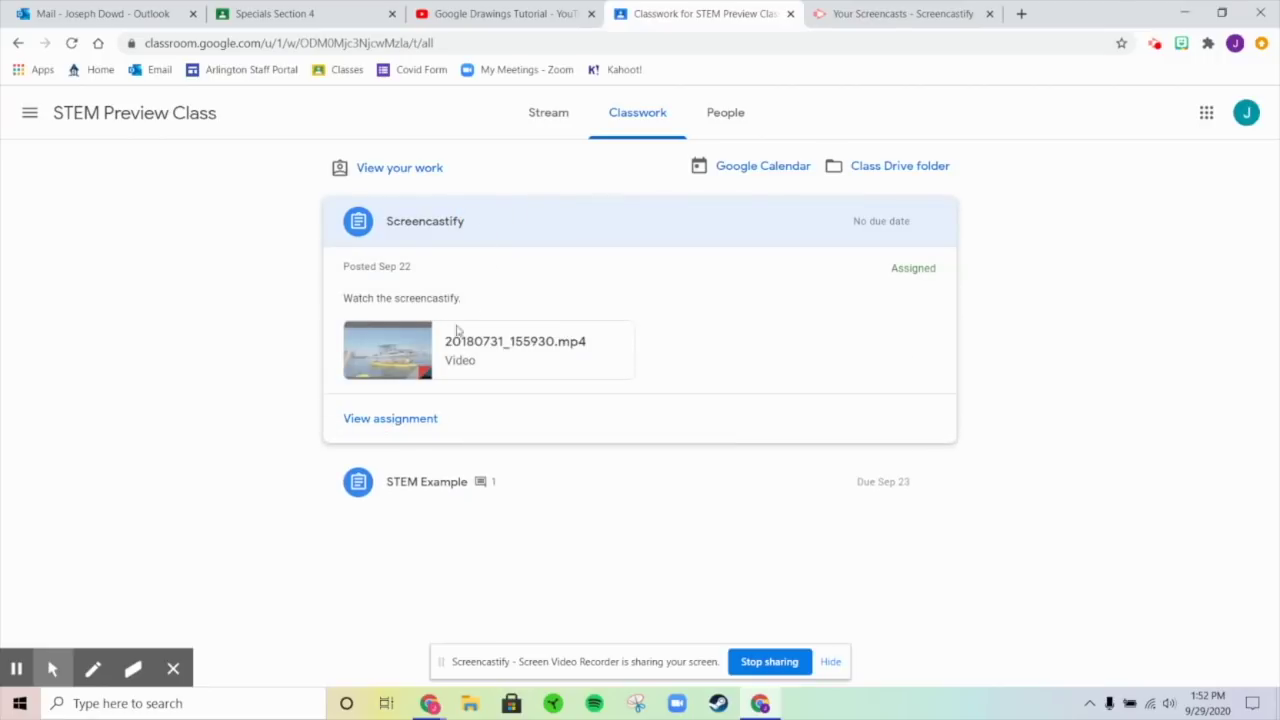
{"action": "left_click", "coordinate": [396, 420]}
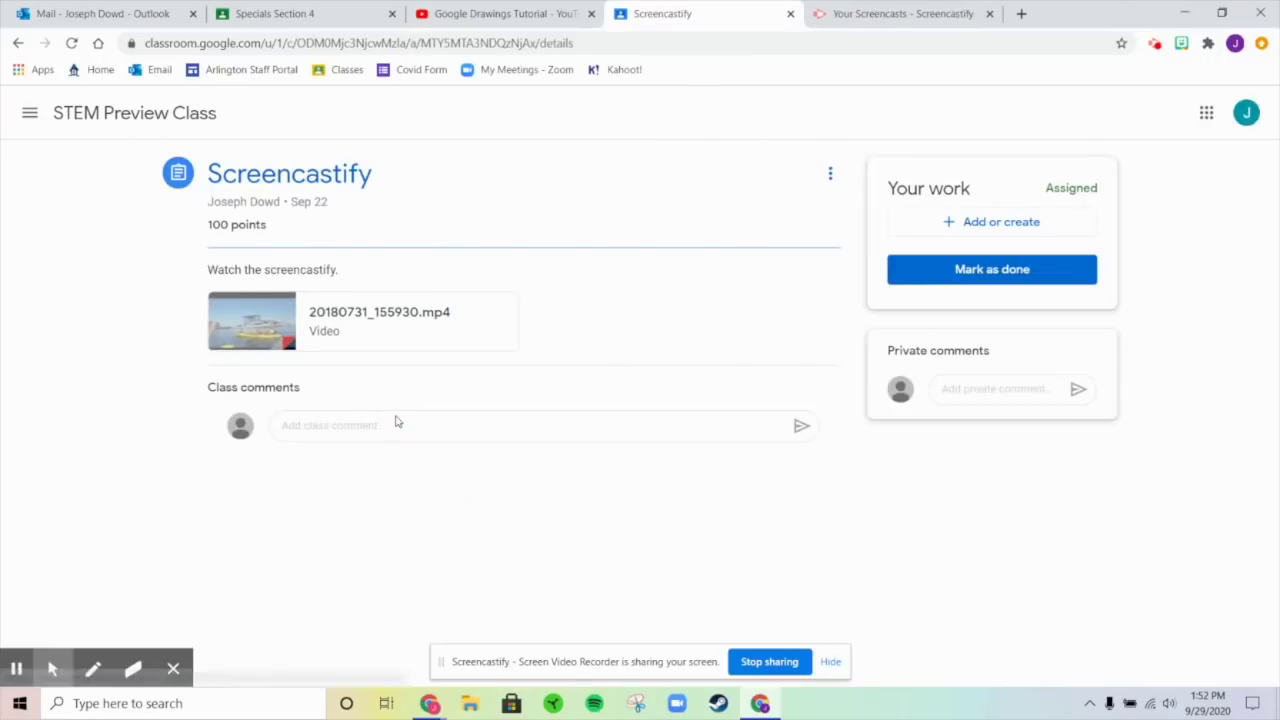
{"action": "left_click", "coordinate": [1003, 238]}
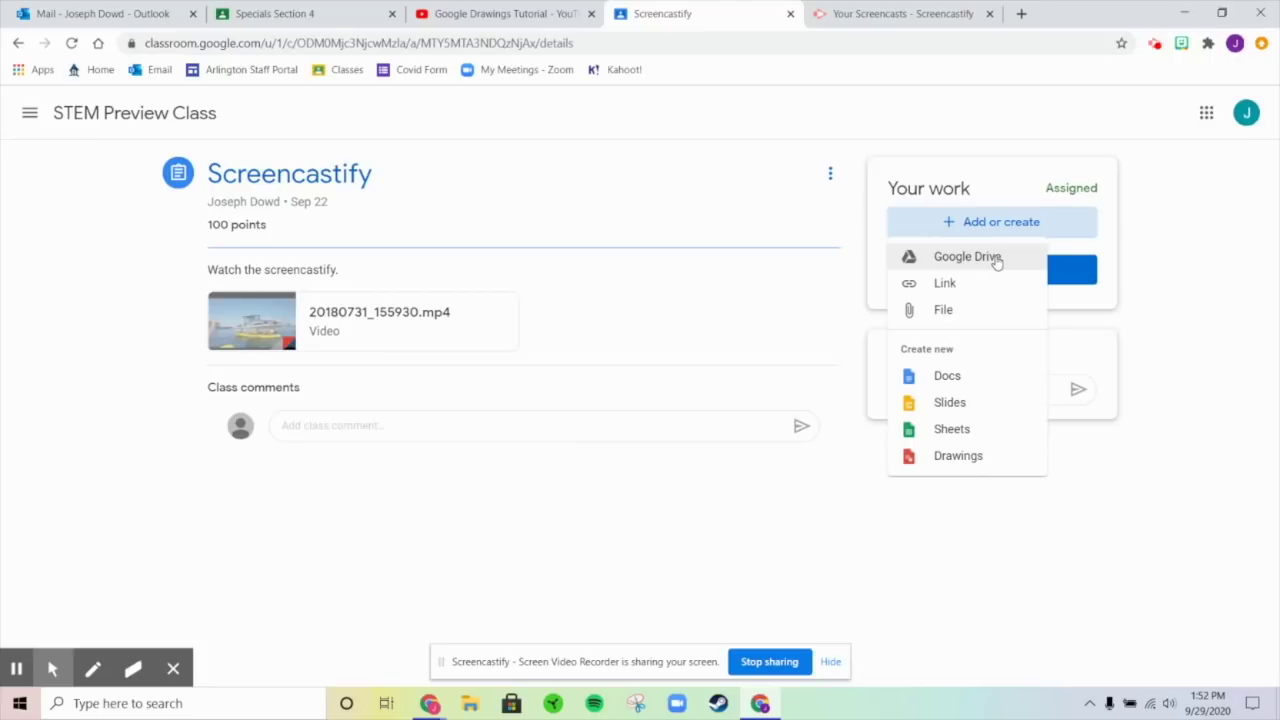
Attach the Bitmoji Classroom video from My Drive to the Screencastify assignment.
{"action": "left_click", "coordinate": [966, 257]}
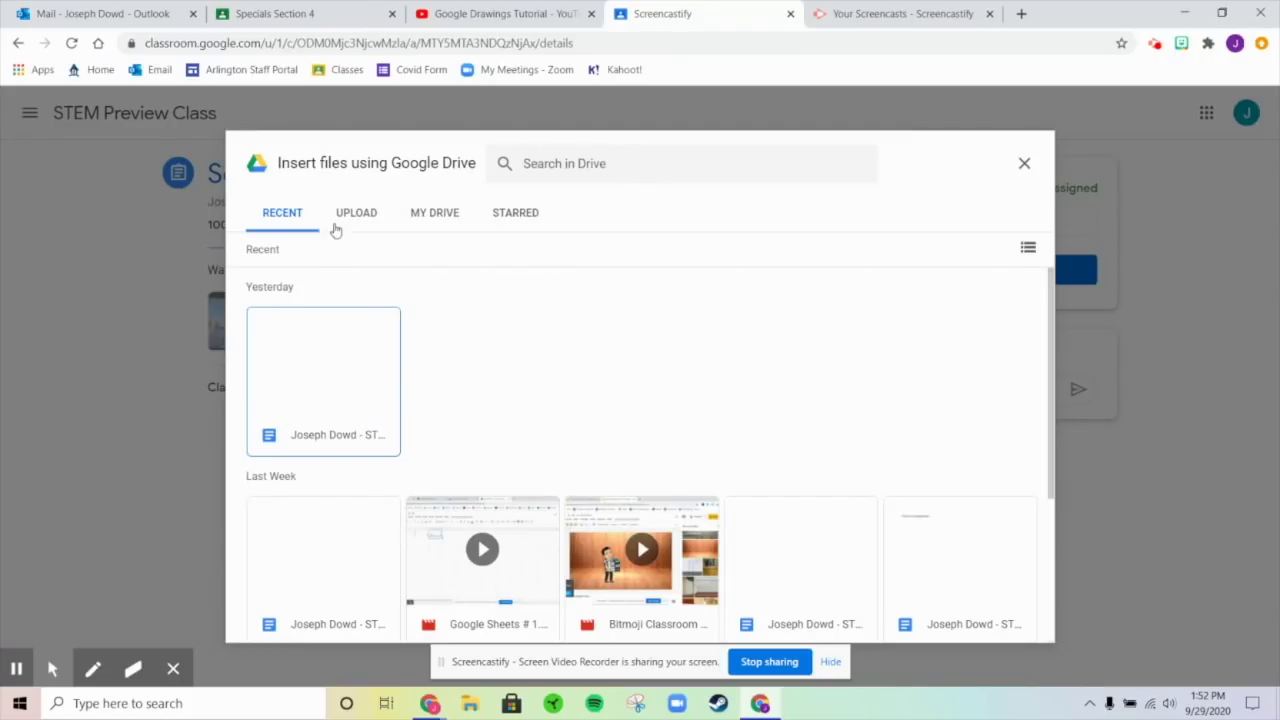
{"action": "scroll", "coordinate": [570, 474], "scroll_direction": "down", "scroll_amount": 1}
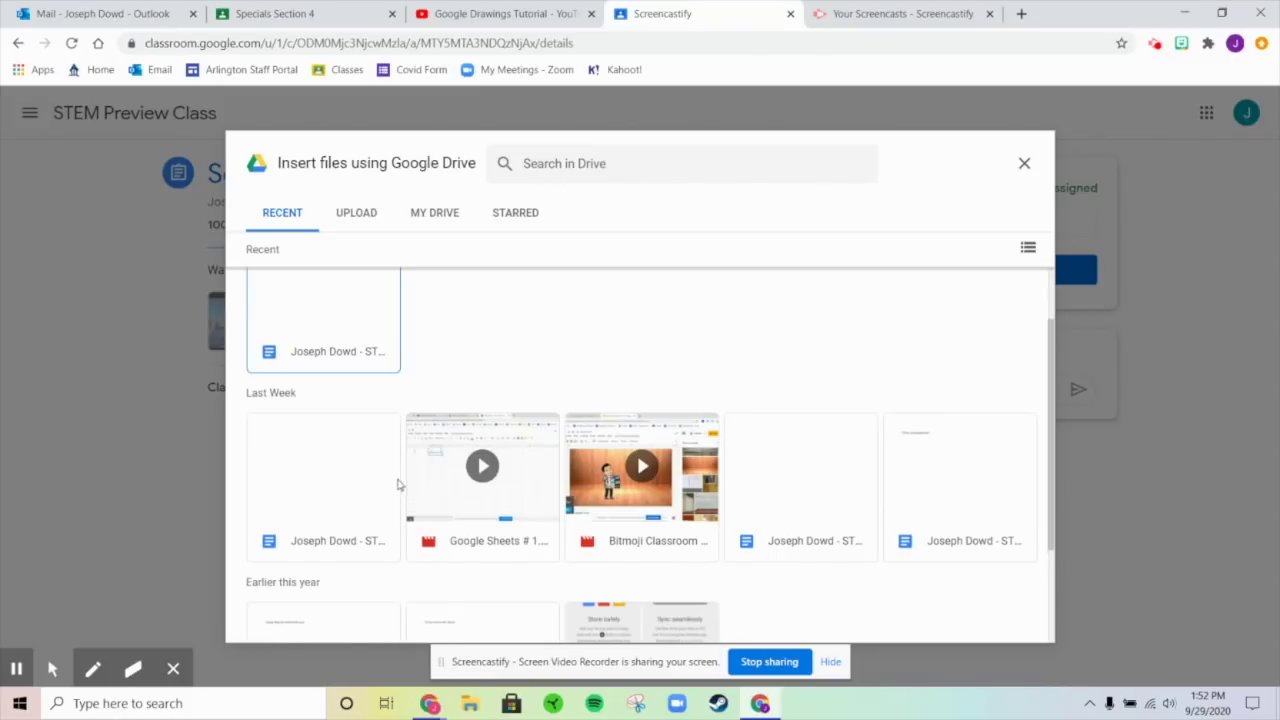
{"action": "scroll", "coordinate": [386, 257], "scroll_direction": "down", "scroll_amount": 2}
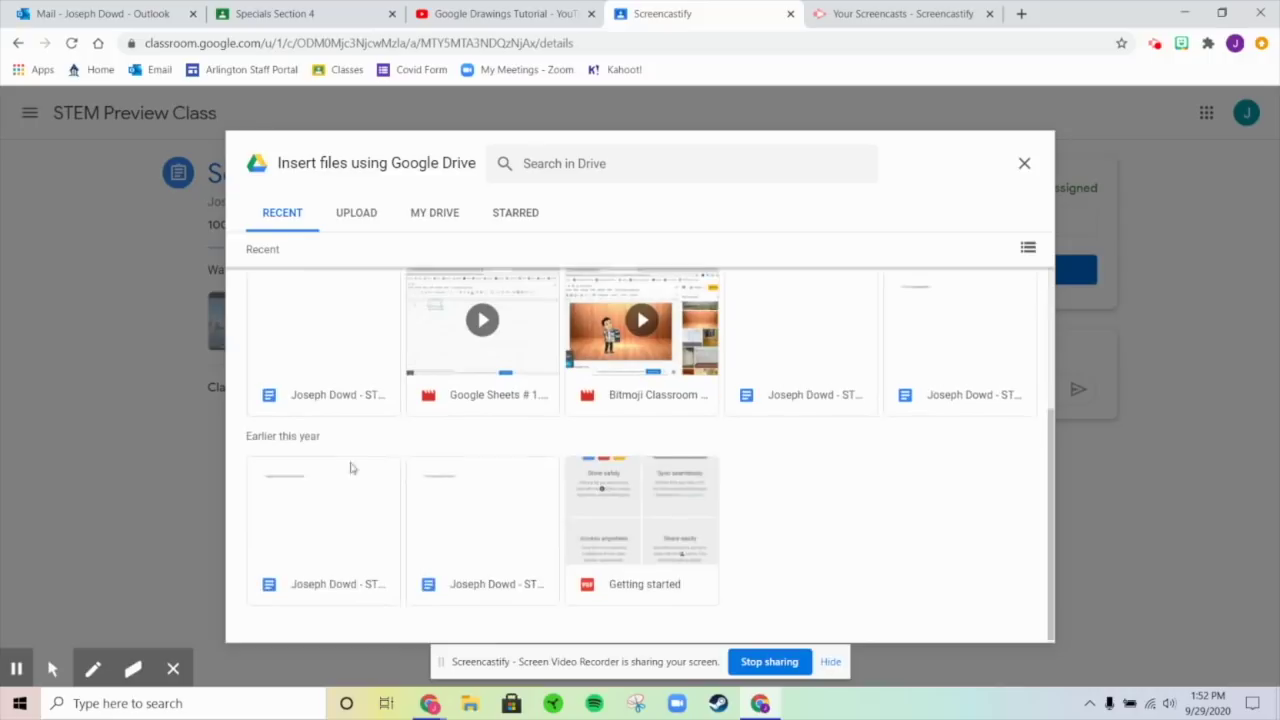
{"action": "scroll", "coordinate": [589, 459], "scroll_direction": "up", "scroll_amount": 3}
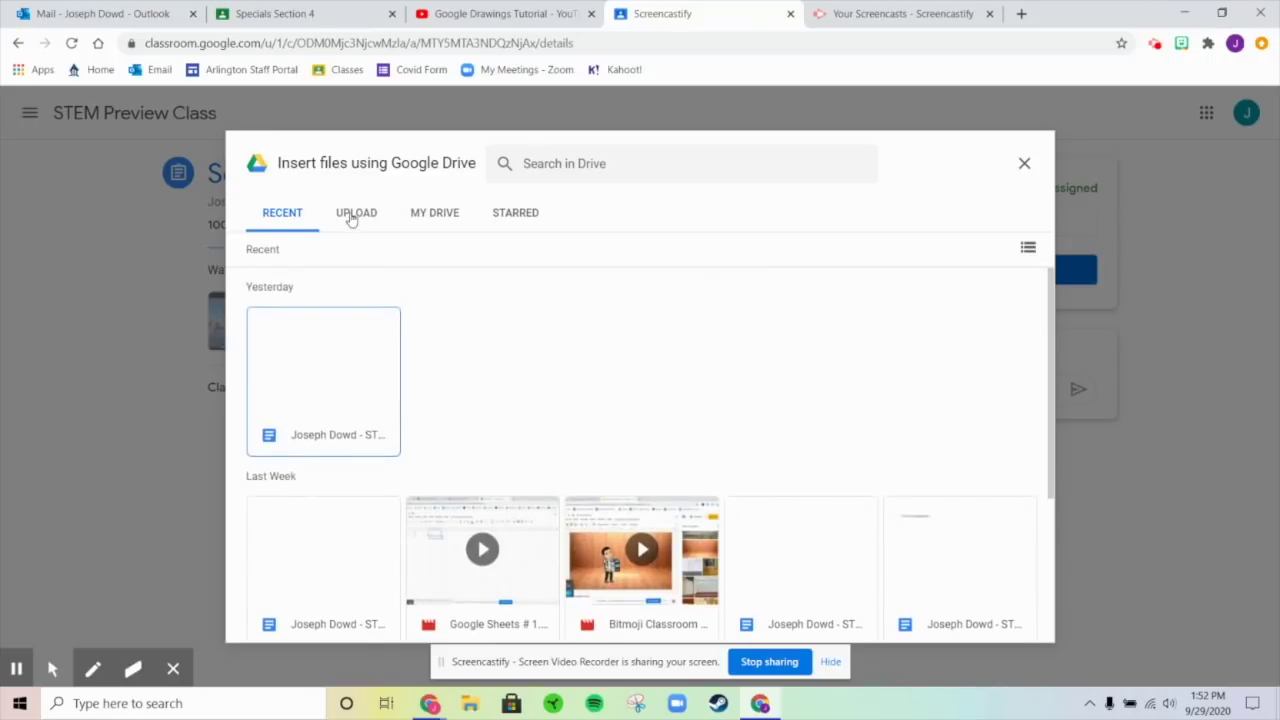
{"action": "left_click", "coordinate": [355, 217]}
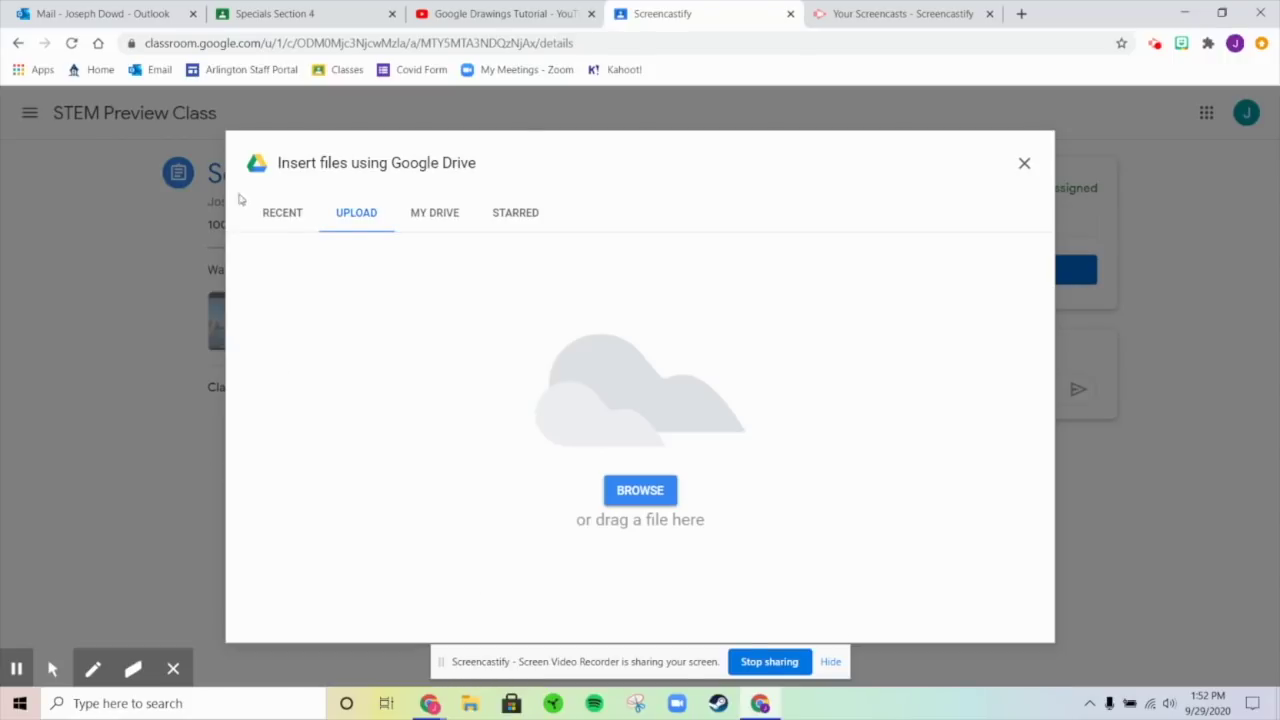
{"action": "left_click", "coordinate": [436, 218]}
{"action": "left_click", "coordinate": [444, 216]}
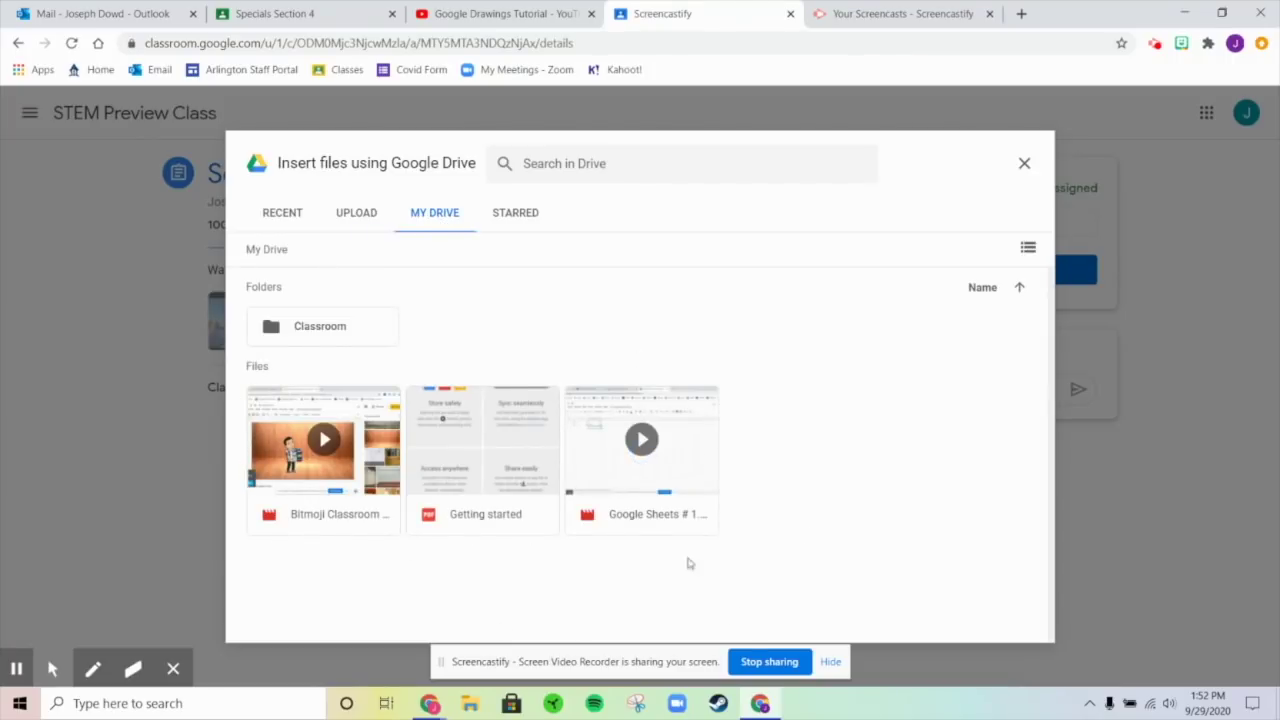
{"action": "left_click", "coordinate": [307, 474]}
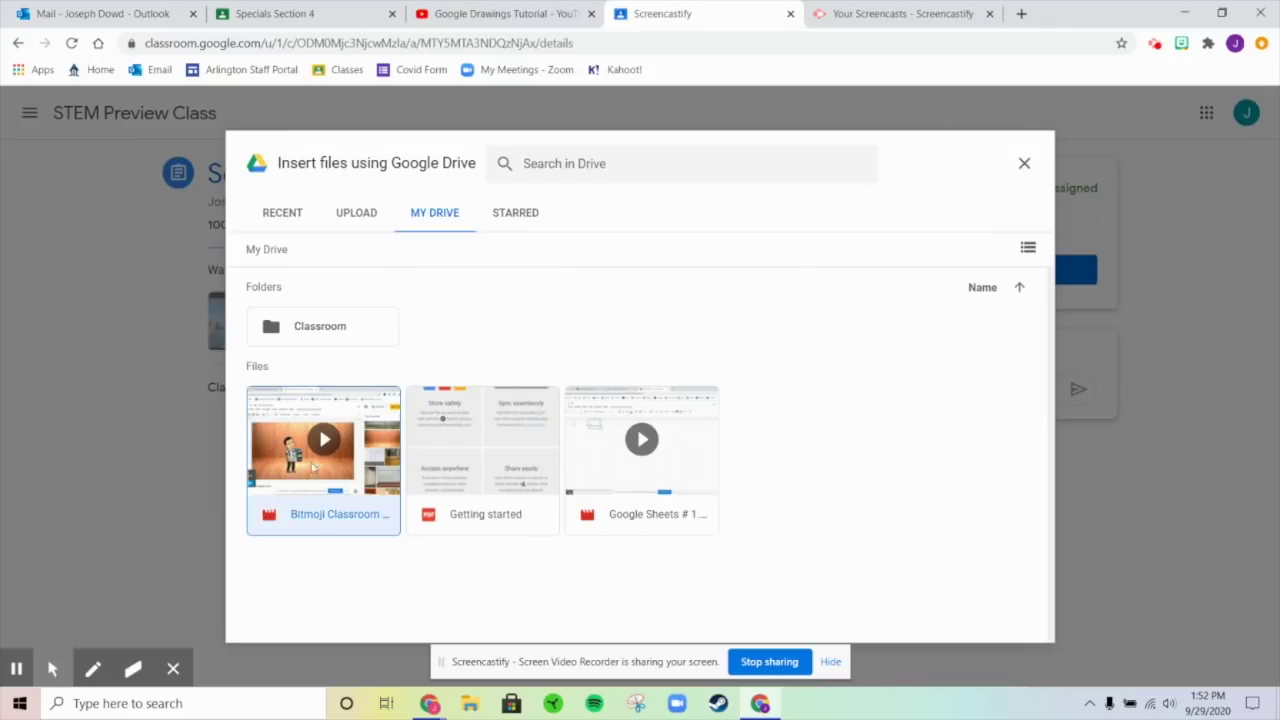
{"action": "left_click", "coordinate": [1014, 623]}
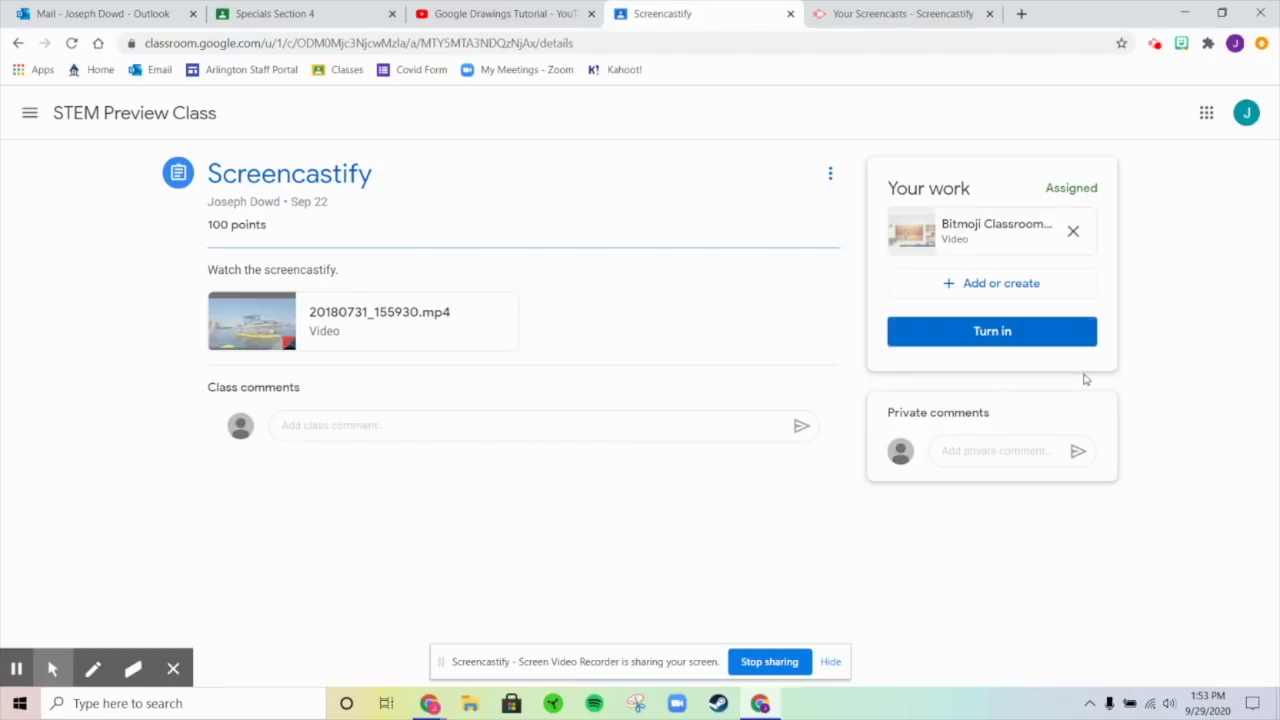
Close the old Screencastify recordings browser tab.
{"action": "left_click", "coordinate": [907, 13]}
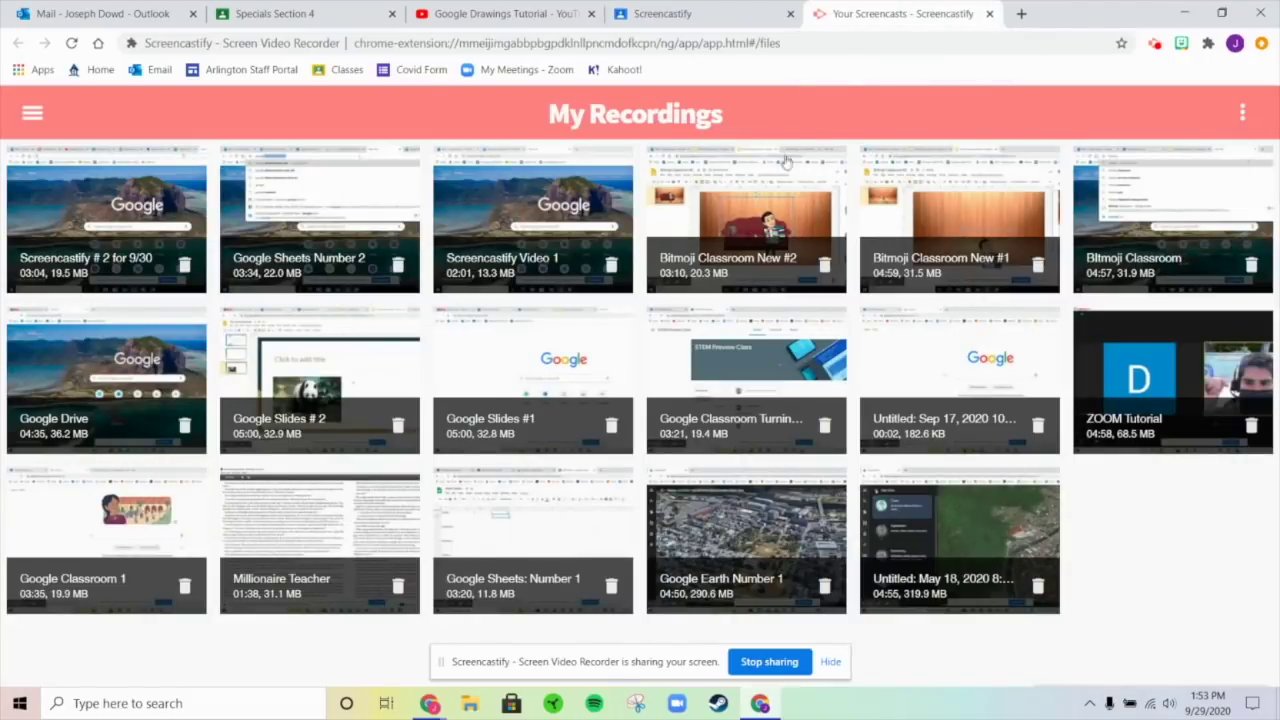
{"action": "left_click", "coordinate": [1021, 13]}
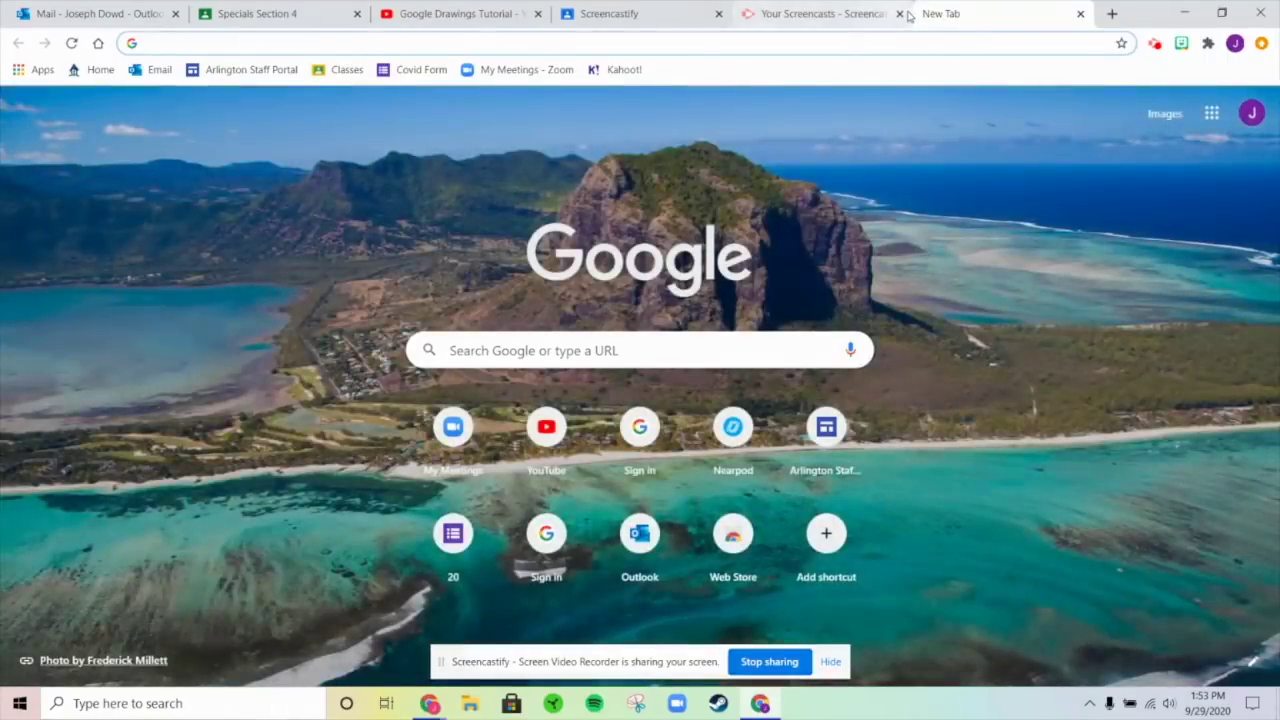
{"action": "left_click", "coordinate": [905, 13]}
{"action": "left_click", "coordinate": [899, 13]}
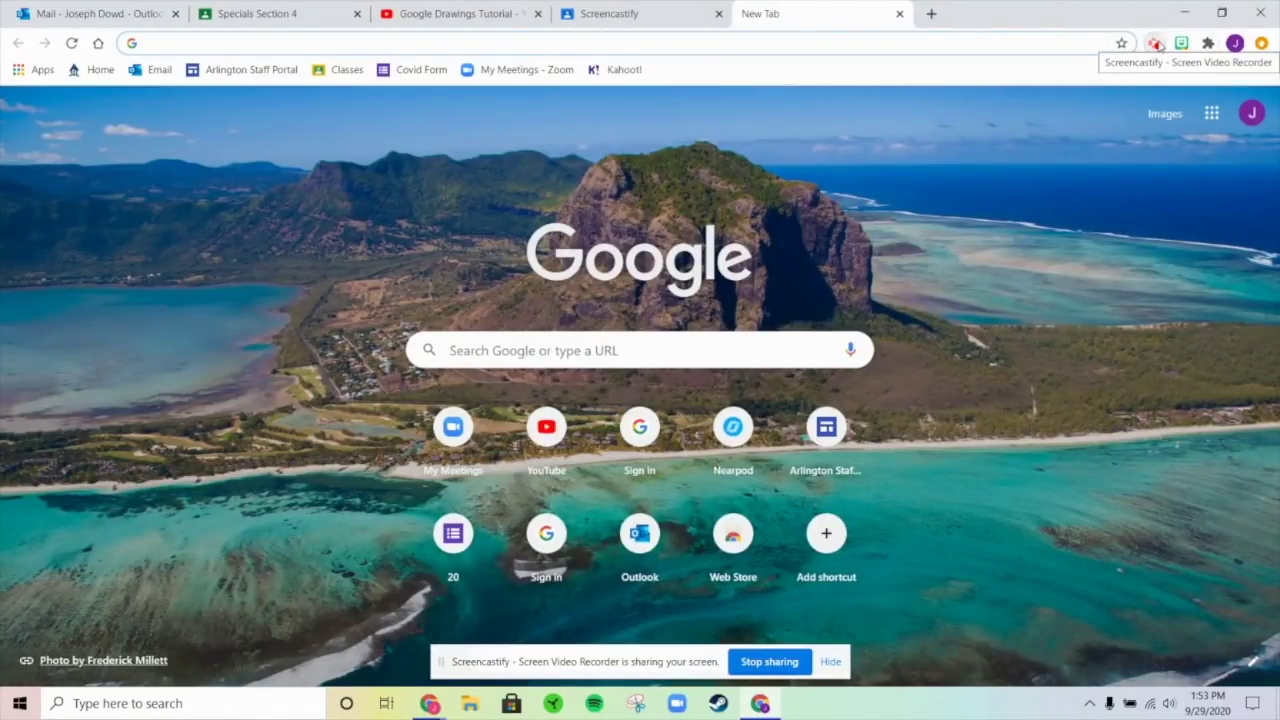
Open My Recordings from the Screencastify extension and select 'Screencastify # 2 for 9/30'.
{"action": "left_click", "coordinate": [1155, 43]}
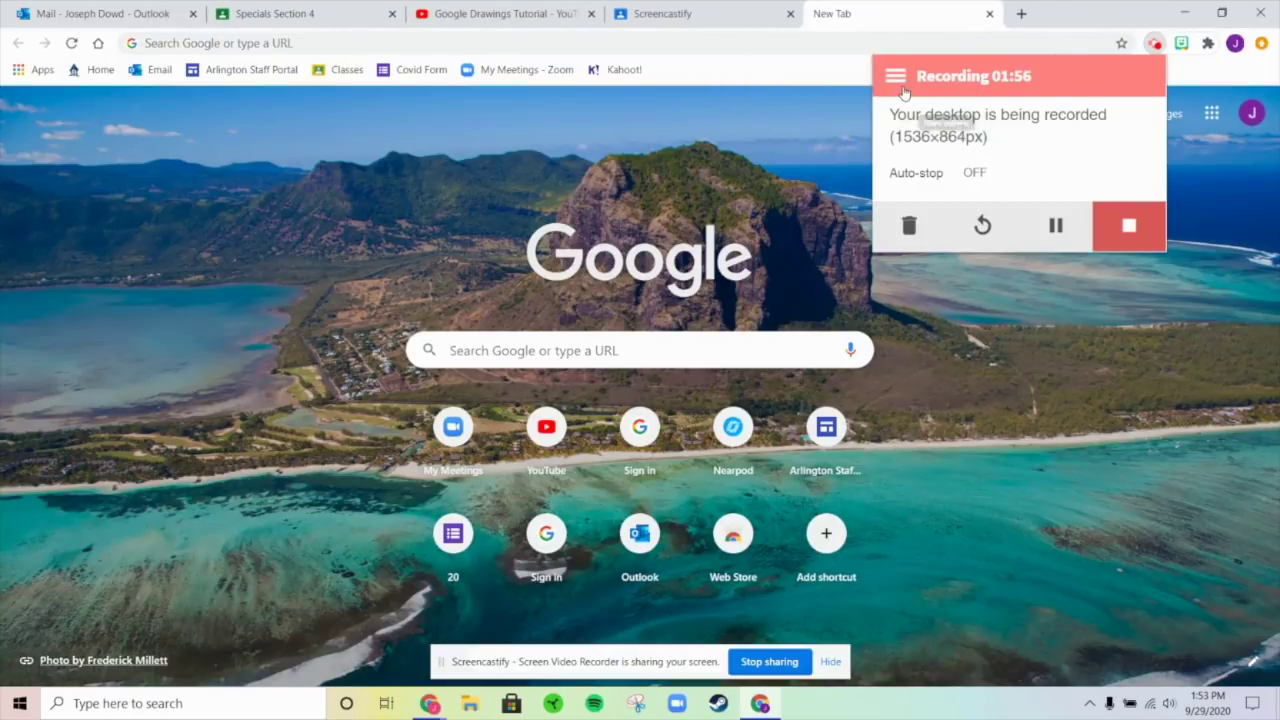
{"action": "left_click", "coordinate": [901, 83]}
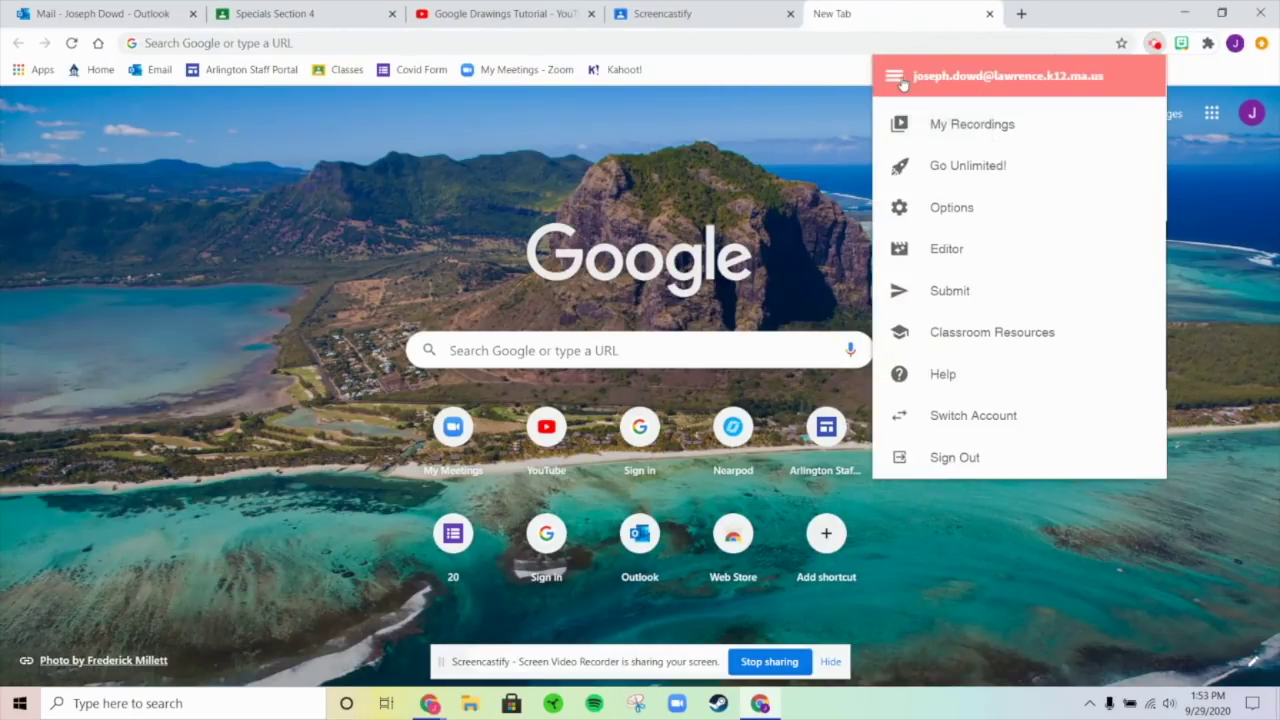
{"action": "left_click", "coordinate": [970, 126]}
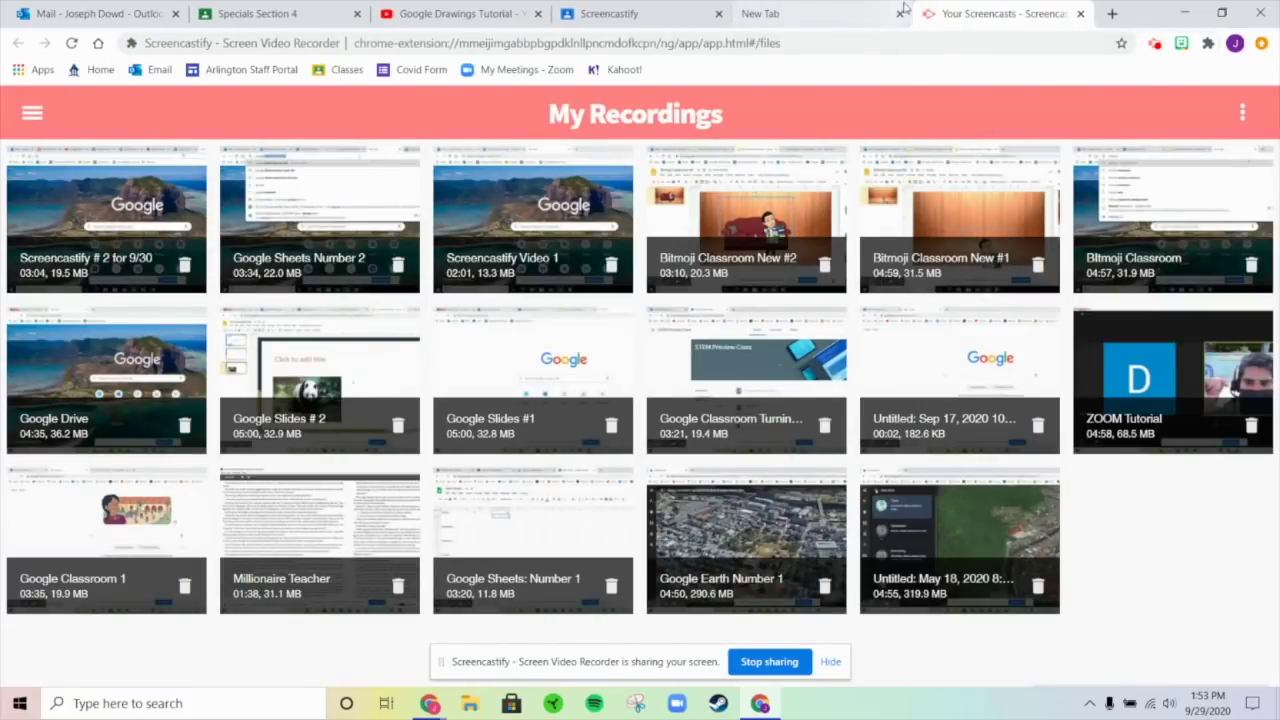
{"action": "left_click", "coordinate": [899, 13]}
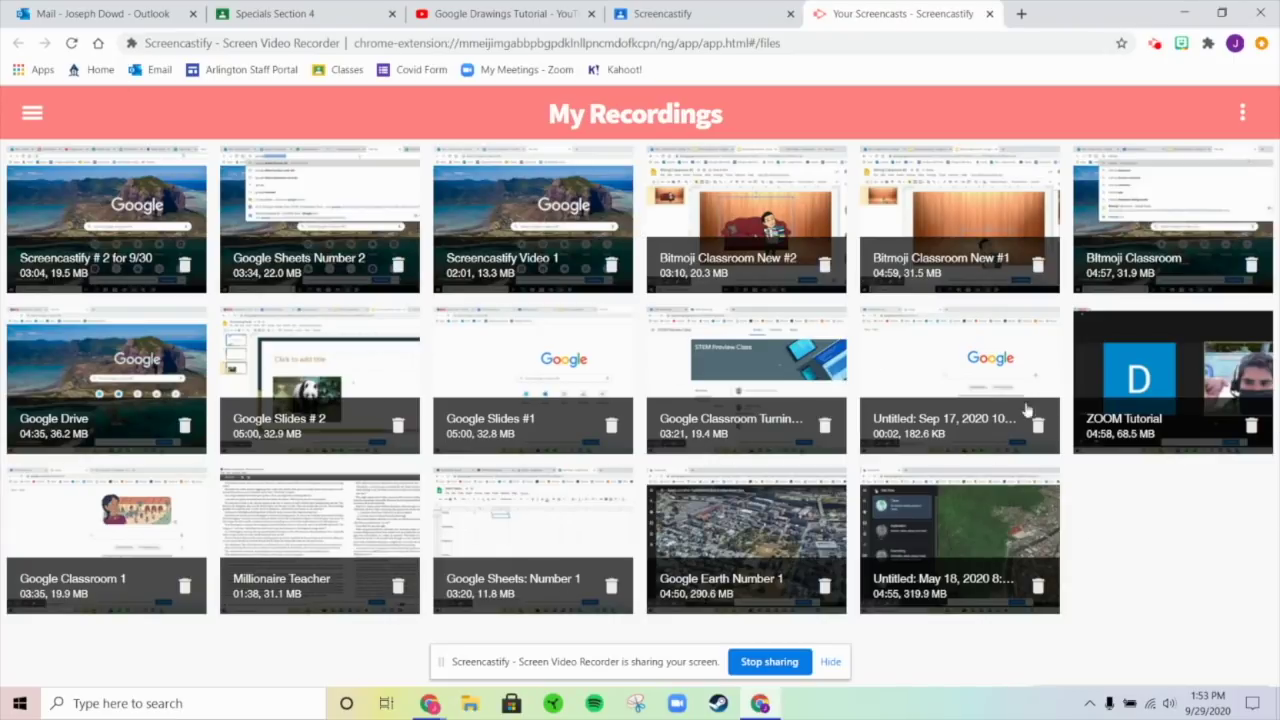
{"action": "left_click", "coordinate": [99, 231]}
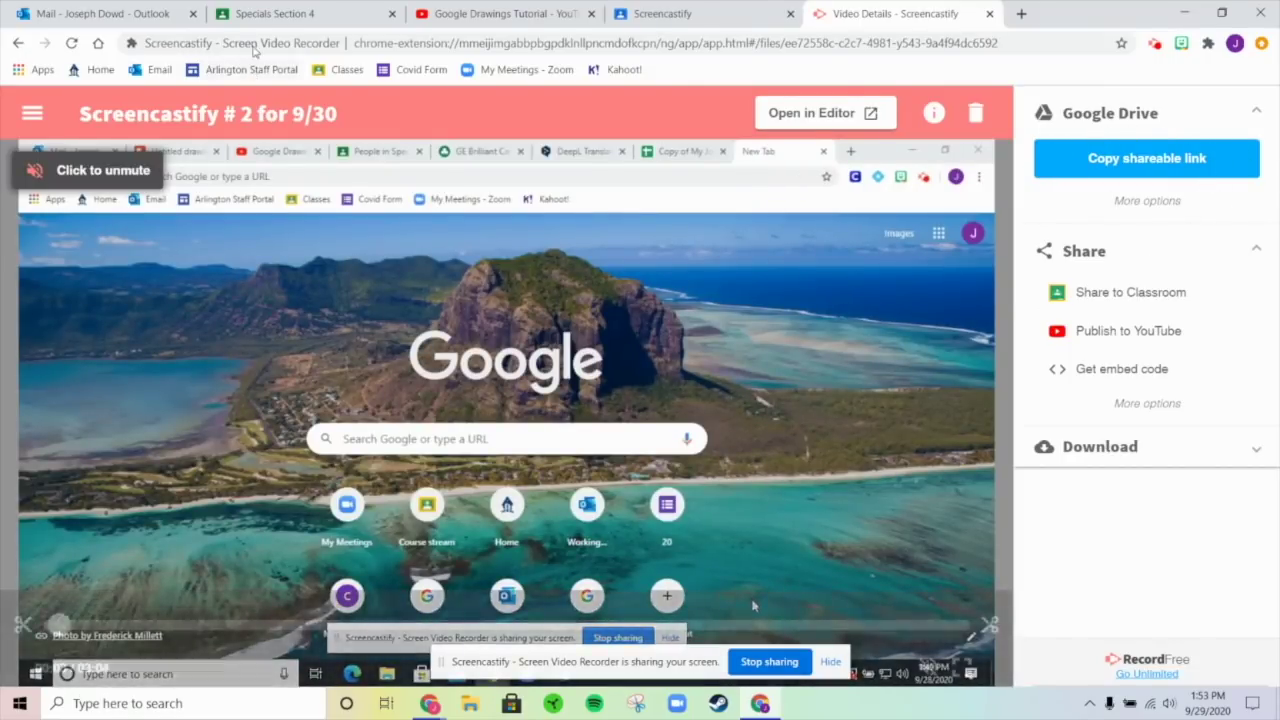
Start editing the recording's title, then unmute and pause playback at 00:18.
{"action": "left_click", "coordinate": [361, 110]}
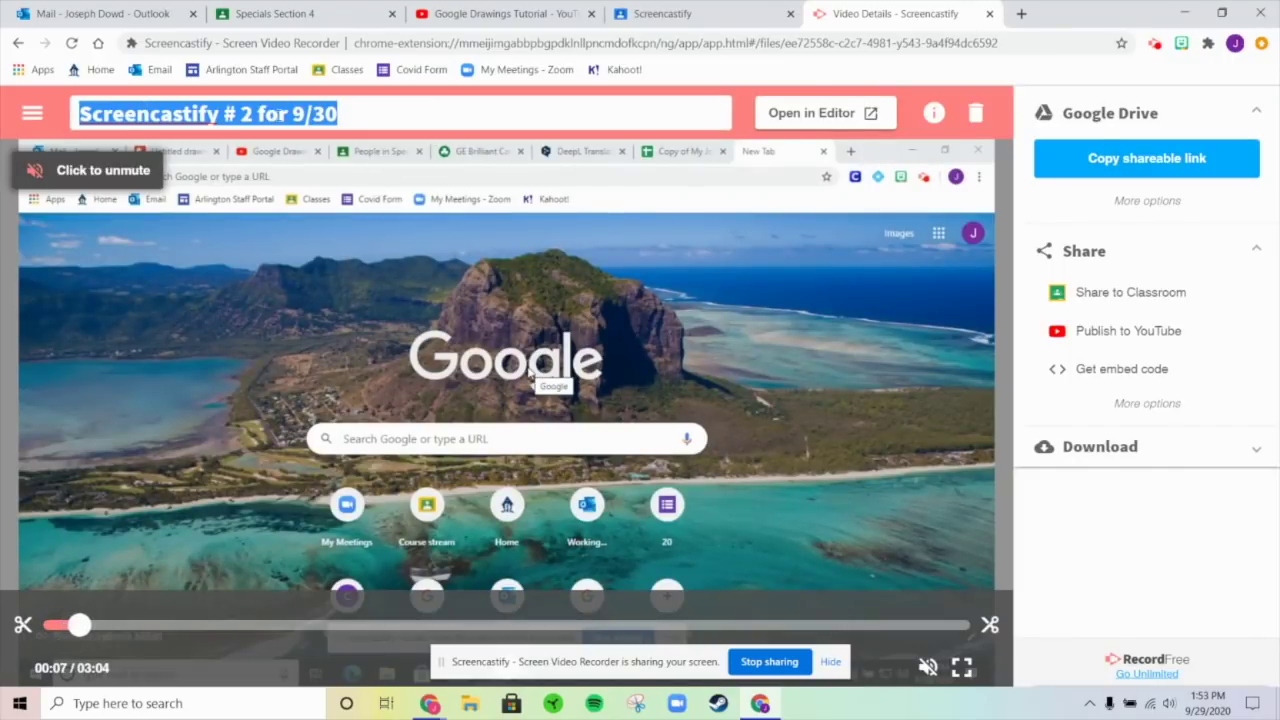
{"action": "key", "text": "End"}
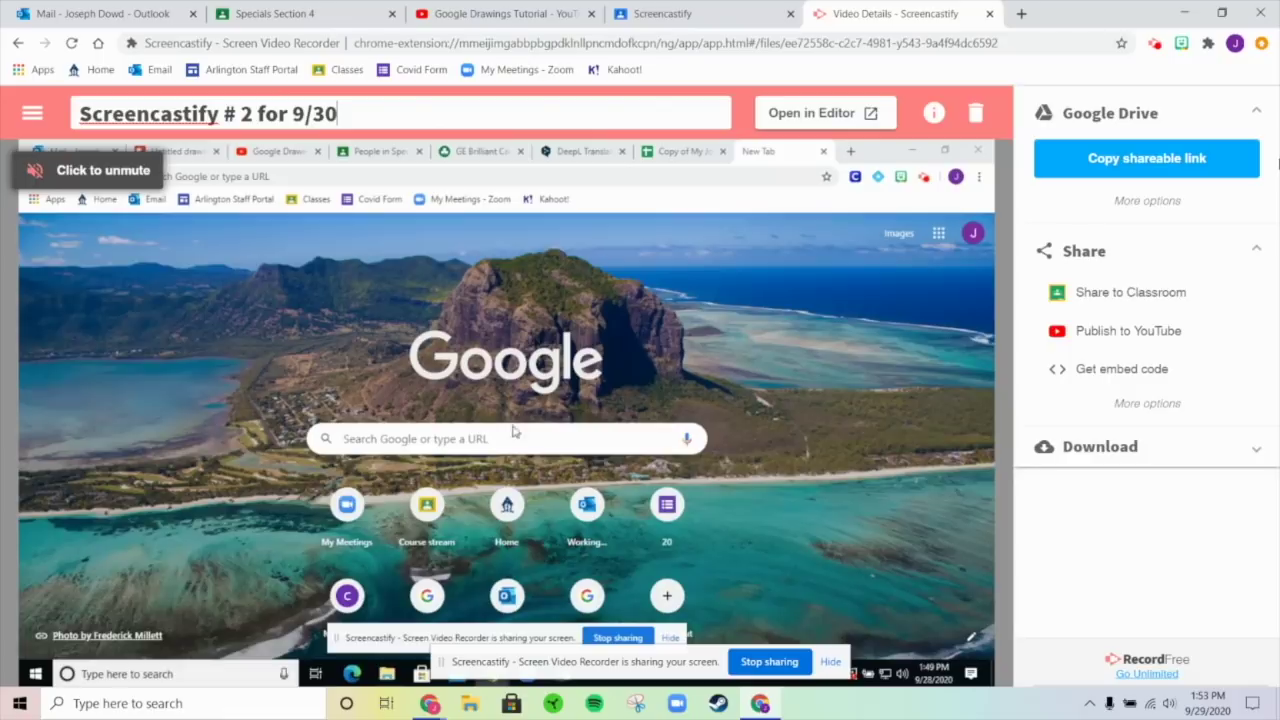
{"action": "mouse_move", "coordinate": [703, 338]}
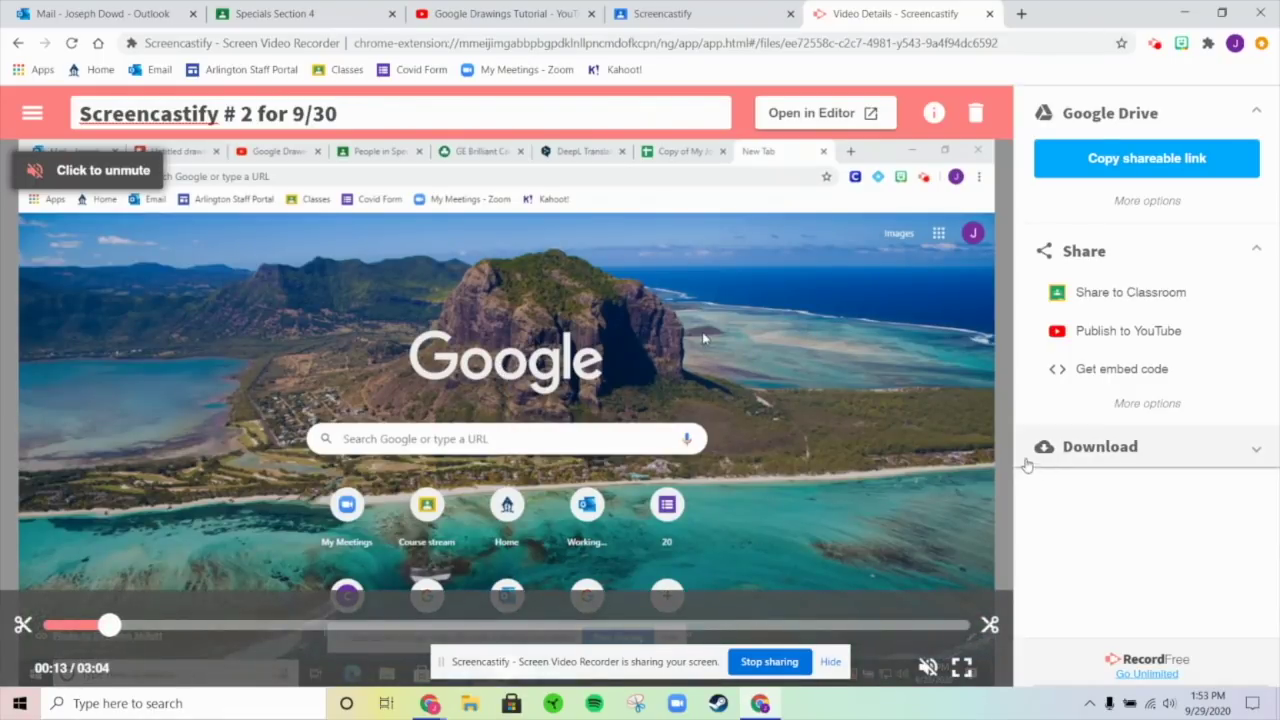
{"action": "left_click", "coordinate": [928, 666]}
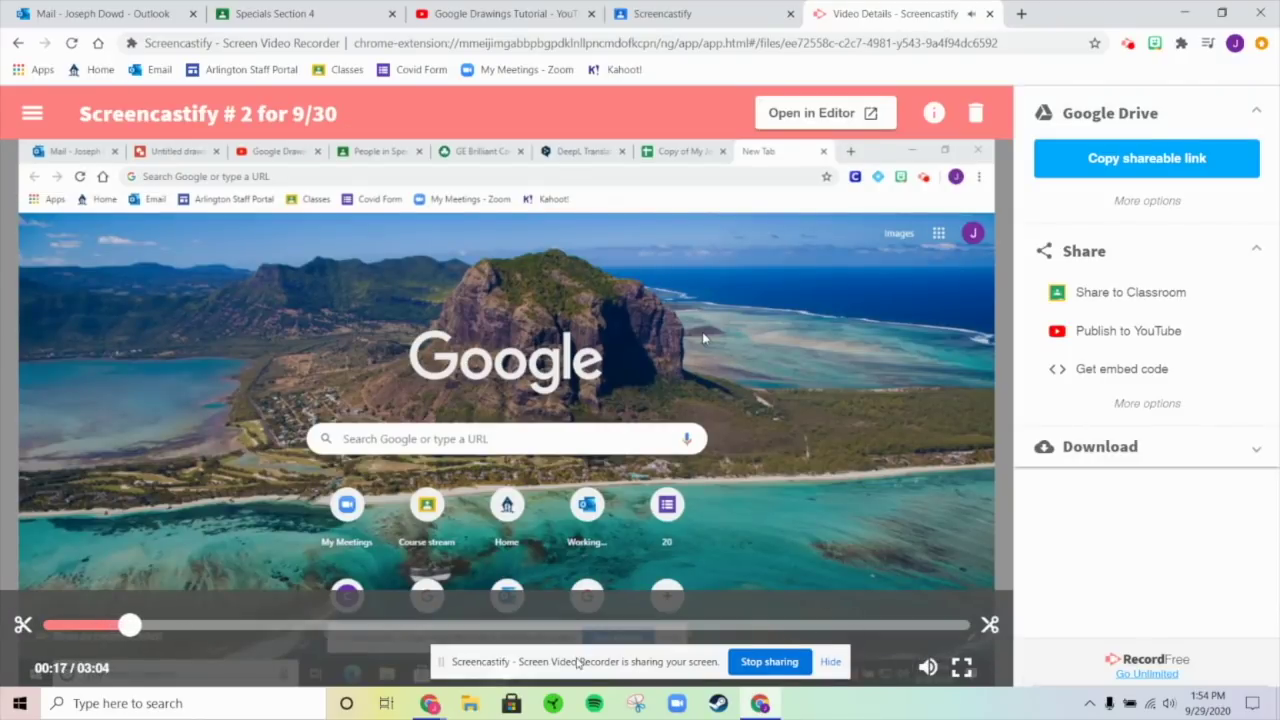
{"action": "left_click", "coordinate": [507, 667]}
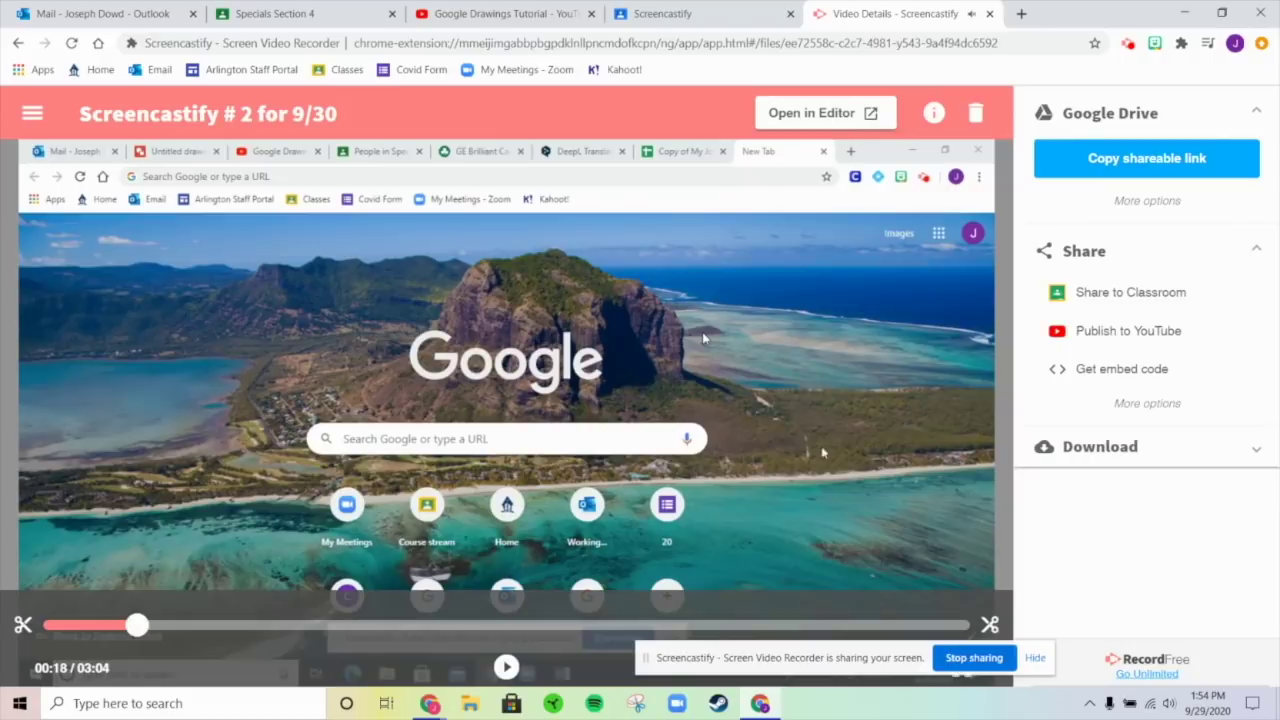
{"action": "left_click_drag", "start_coordinate": [752, 665], "coordinate": [573, 557]}
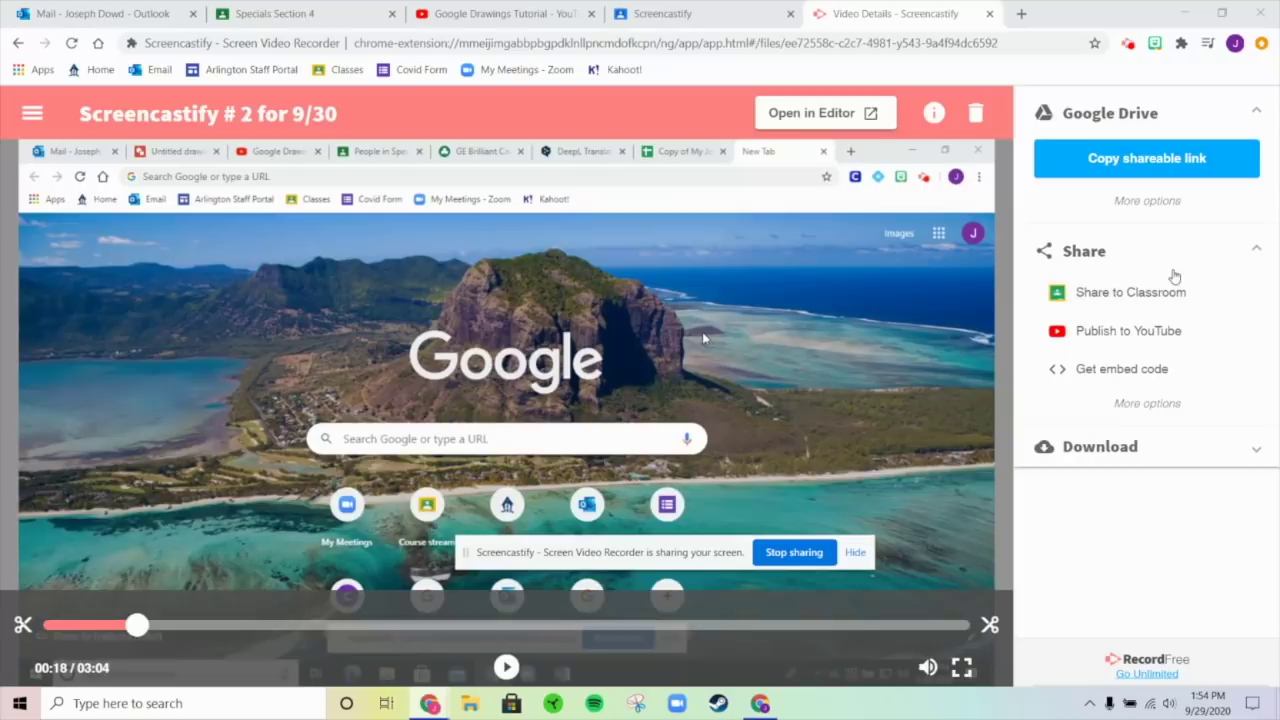
{"action": "left_click", "coordinate": [1130, 296]}
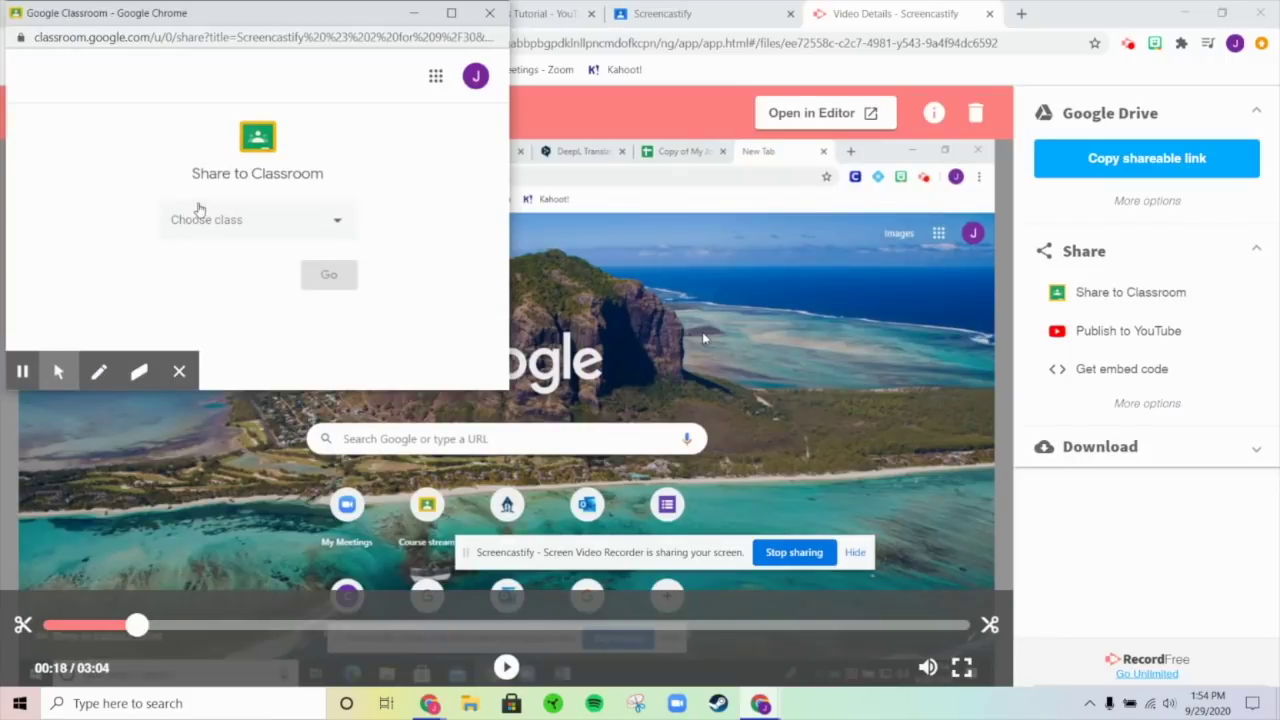
{"action": "left_click", "coordinate": [236, 214]}
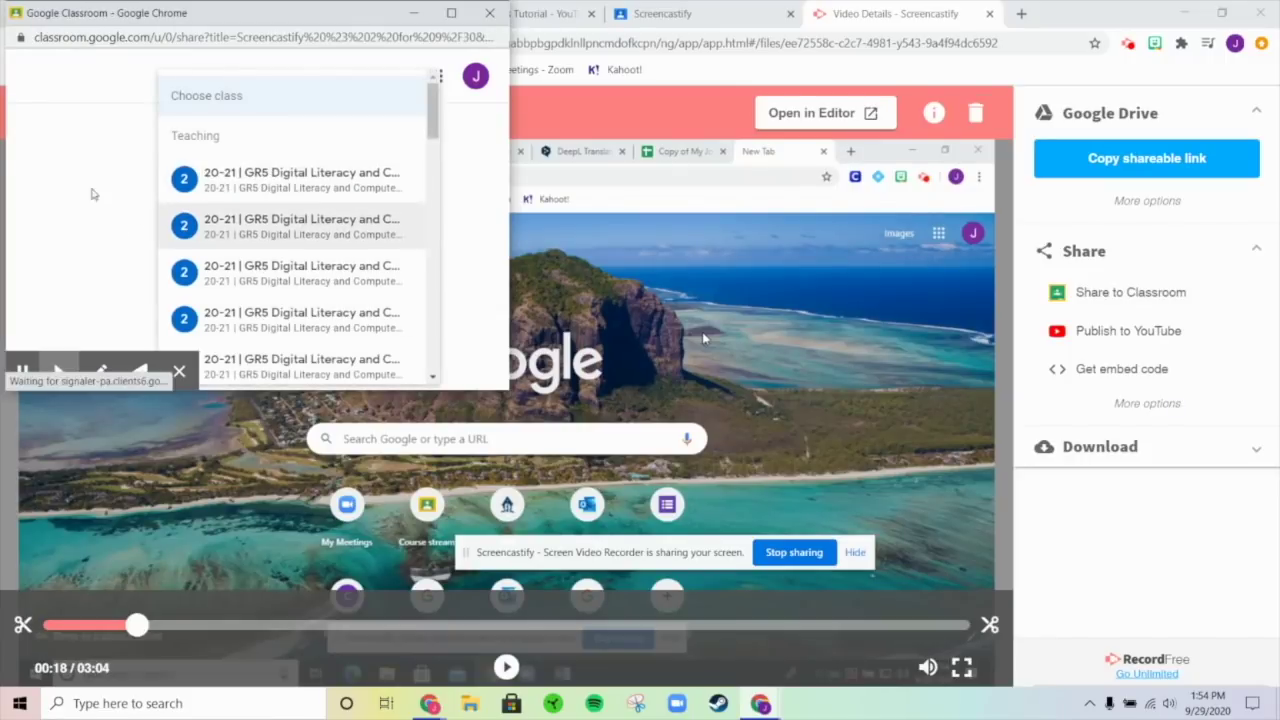
{"action": "scroll", "coordinate": [272, 320], "scroll_direction": "down", "scroll_amount": 3}
{"action": "scroll", "coordinate": [272, 340], "scroll_direction": "down", "scroll_amount": 10}
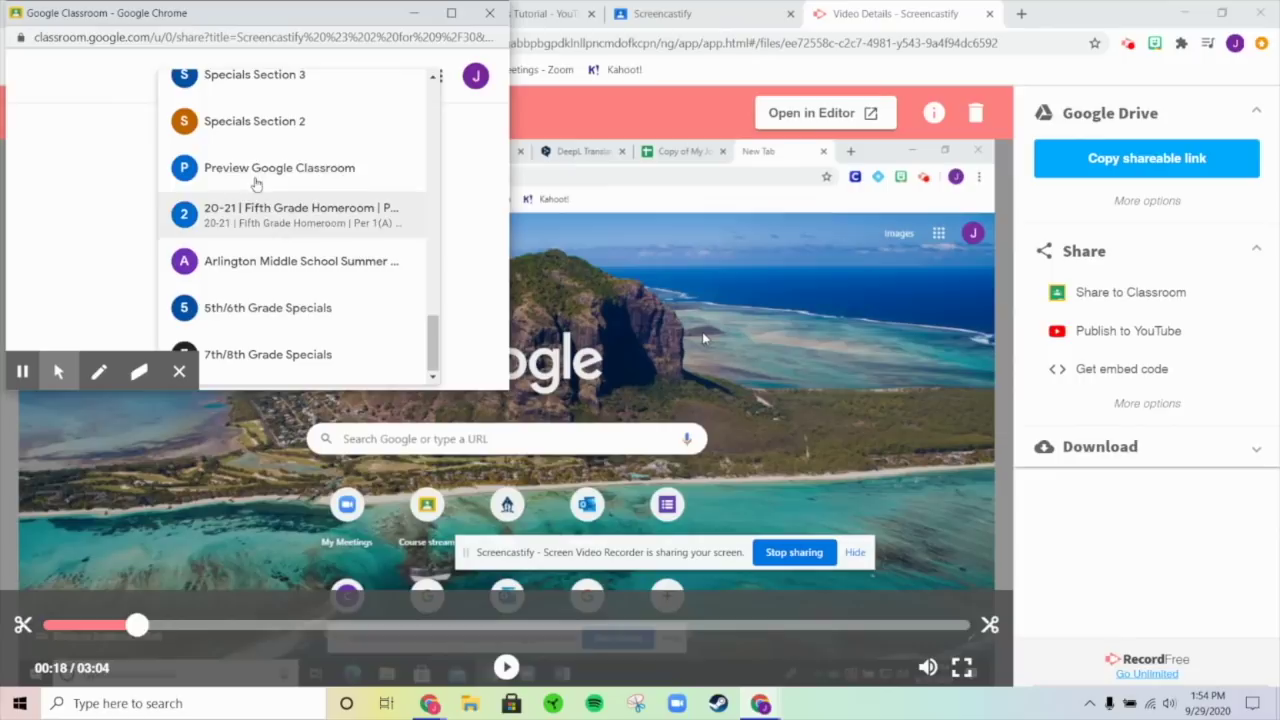
{"action": "left_click", "coordinate": [269, 171]}
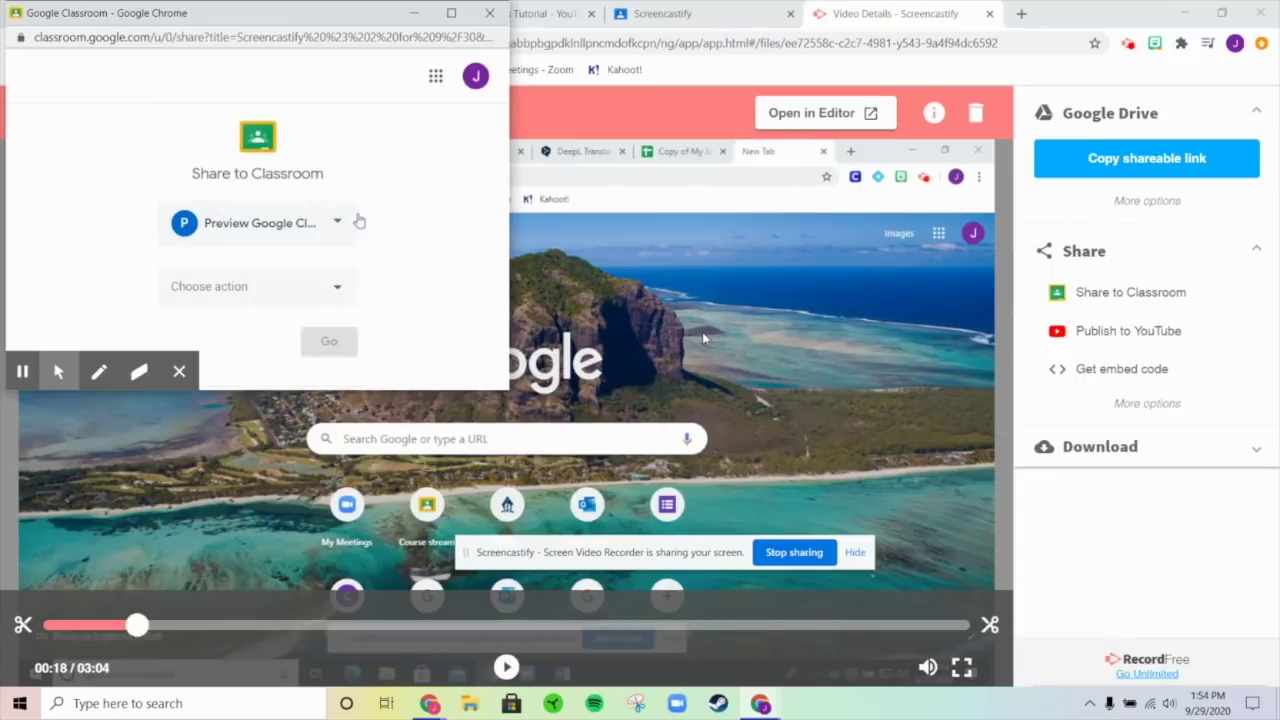
{"action": "left_click", "coordinate": [347, 296]}
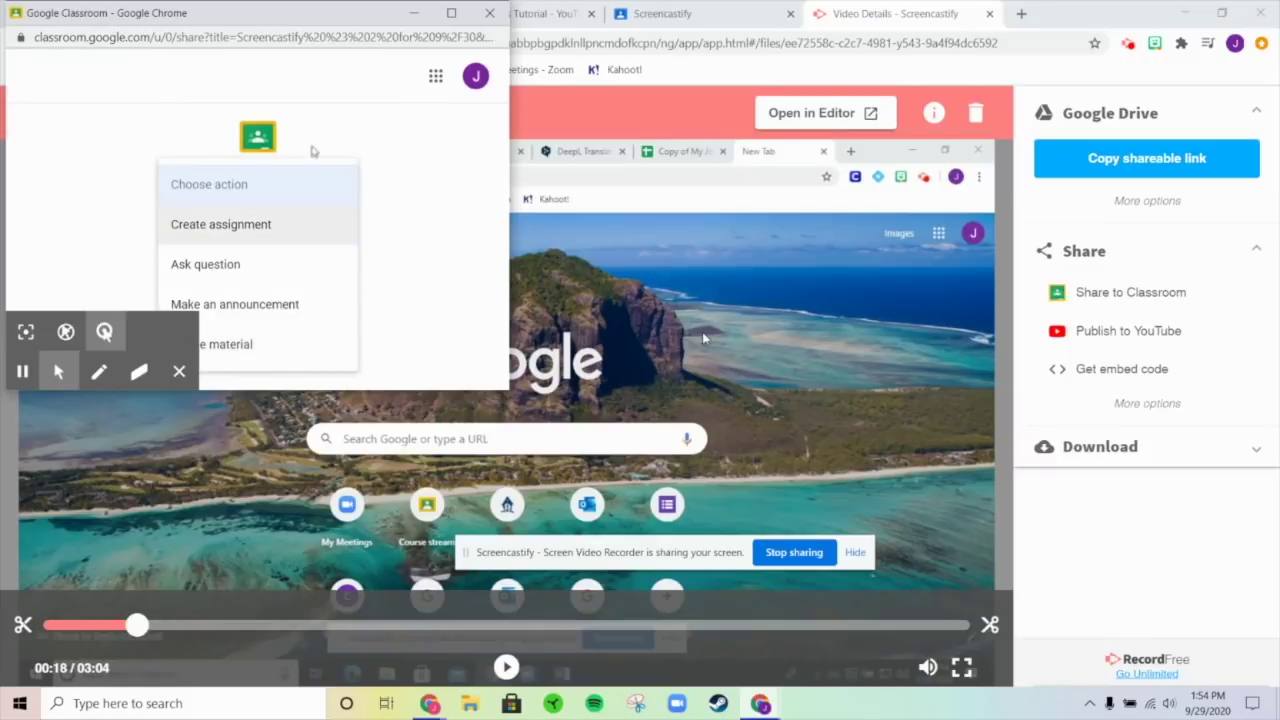
{"action": "left_click", "coordinate": [392, 150]}
{"action": "left_click", "coordinate": [489, 13]}
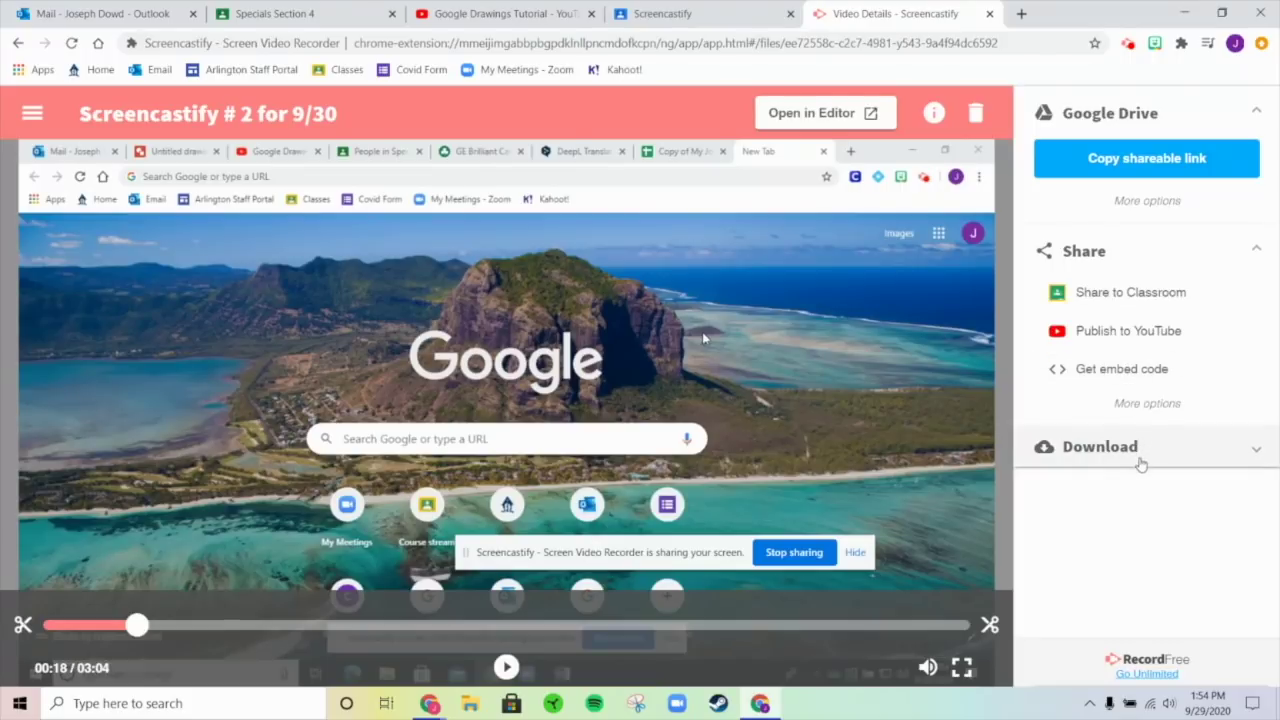
Show the download options, check Classroom's Add or create menu, then reveal more Drive options.
{"action": "left_click", "coordinate": [1120, 449]}
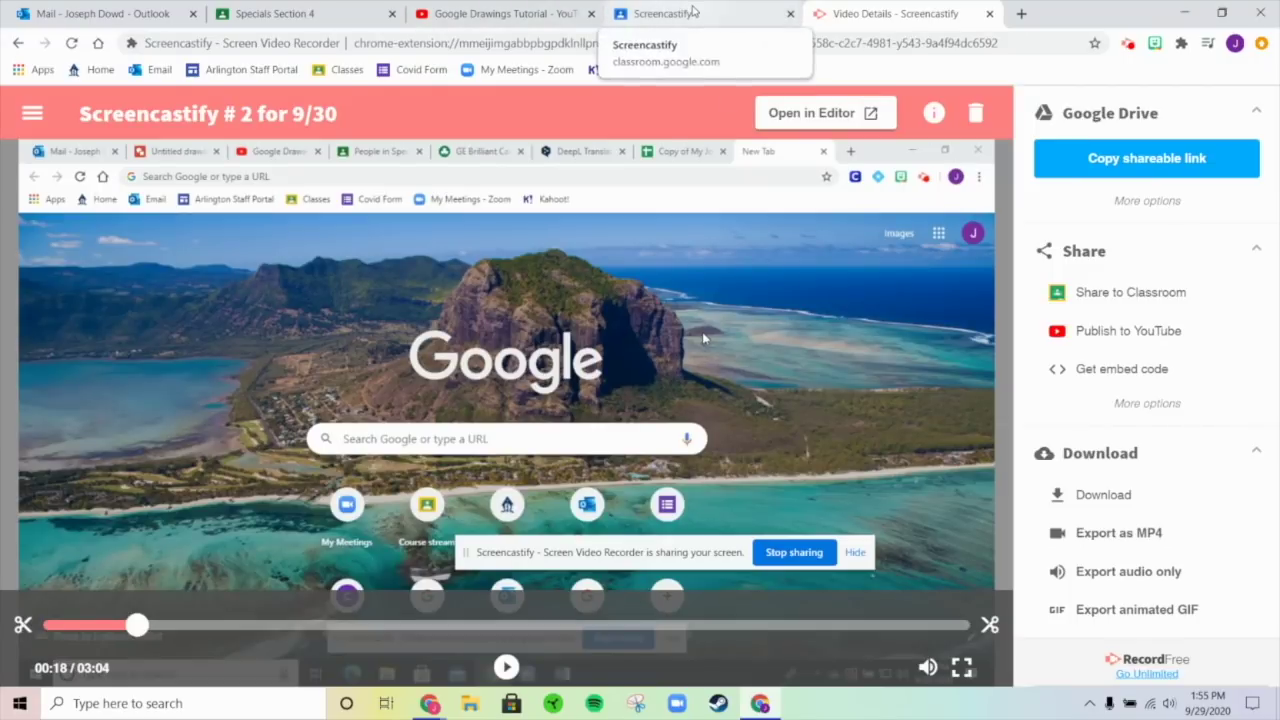
{"action": "left_click", "coordinate": [693, 12]}
{"action": "left_click", "coordinate": [988, 281]}
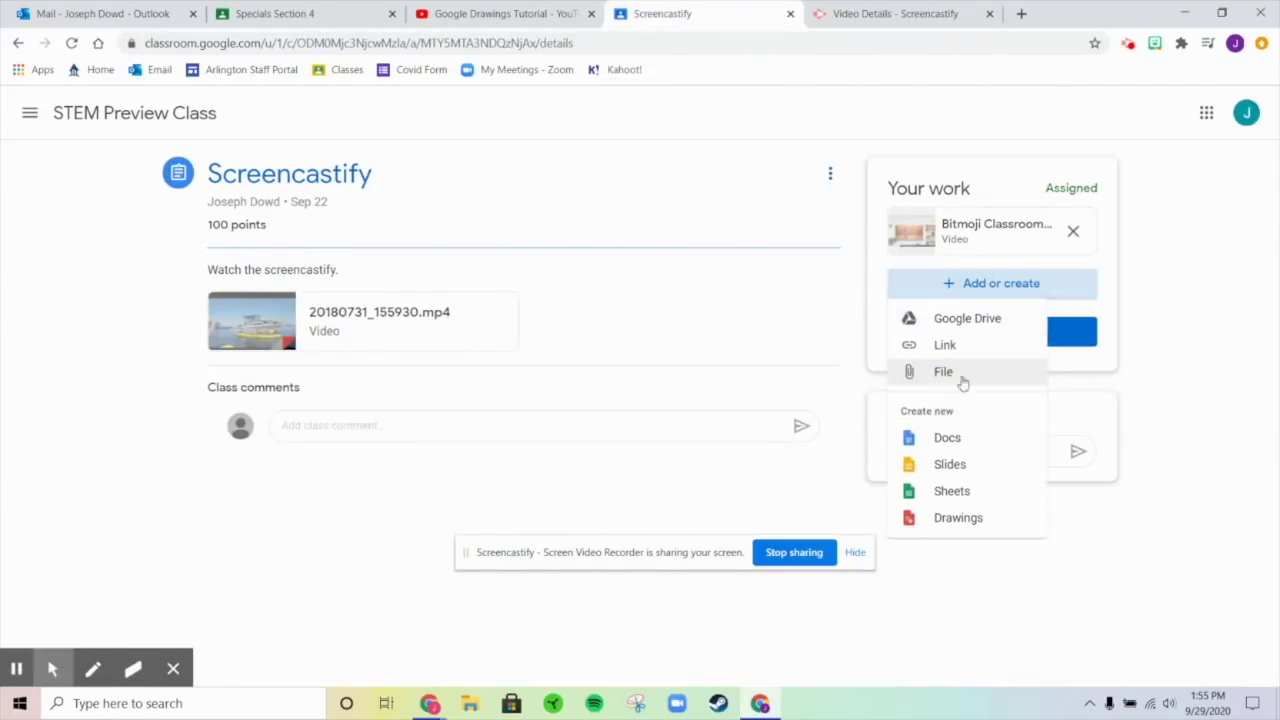
{"action": "left_click", "coordinate": [876, 8]}
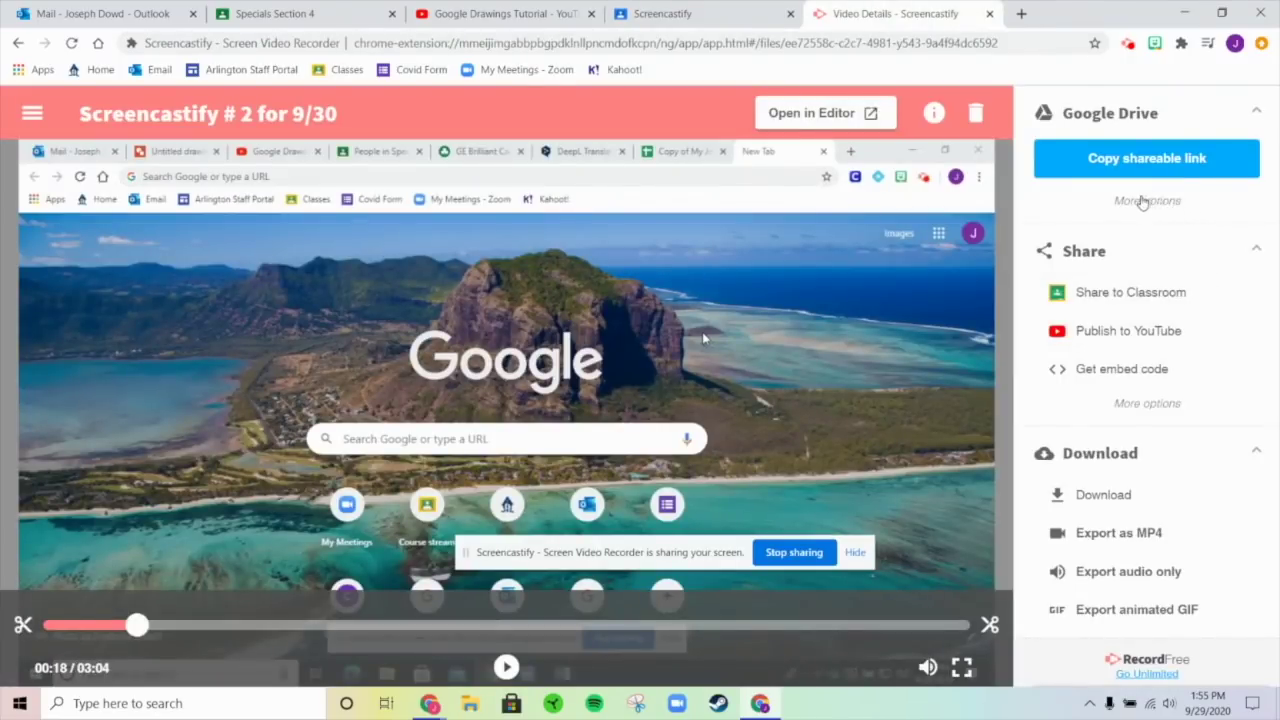
{"action": "left_click", "coordinate": [1147, 201]}
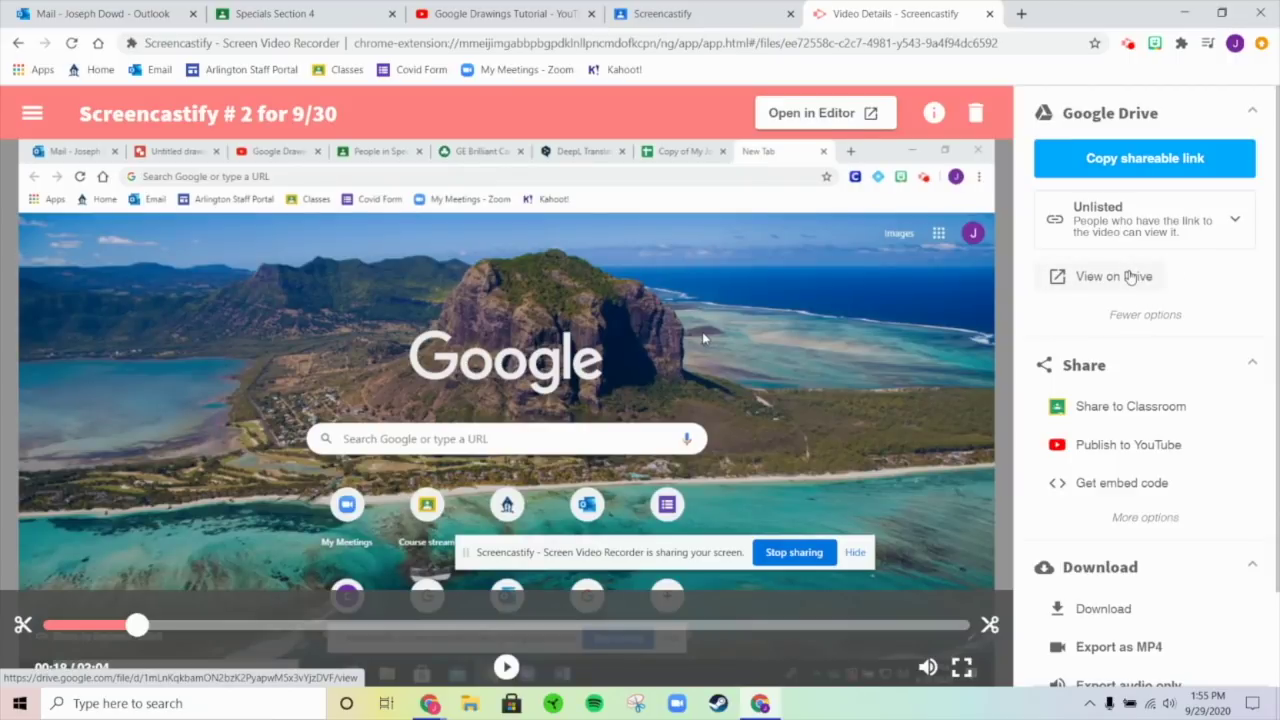
Open the video in Drive and share Screencastify # 2 for 9/30.webm with a colleague.
{"action": "left_click", "coordinate": [1130, 277]}
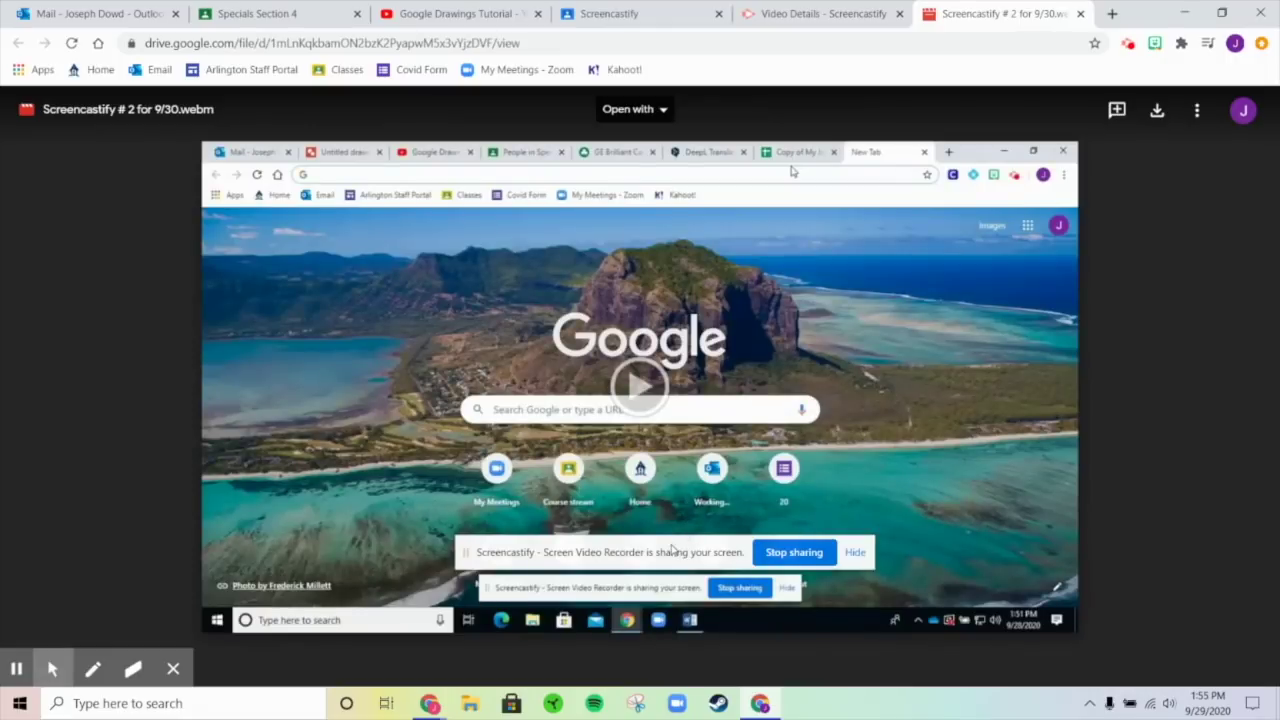
{"action": "left_click_drag", "start_coordinate": [672, 550], "coordinate": [674, 655]}
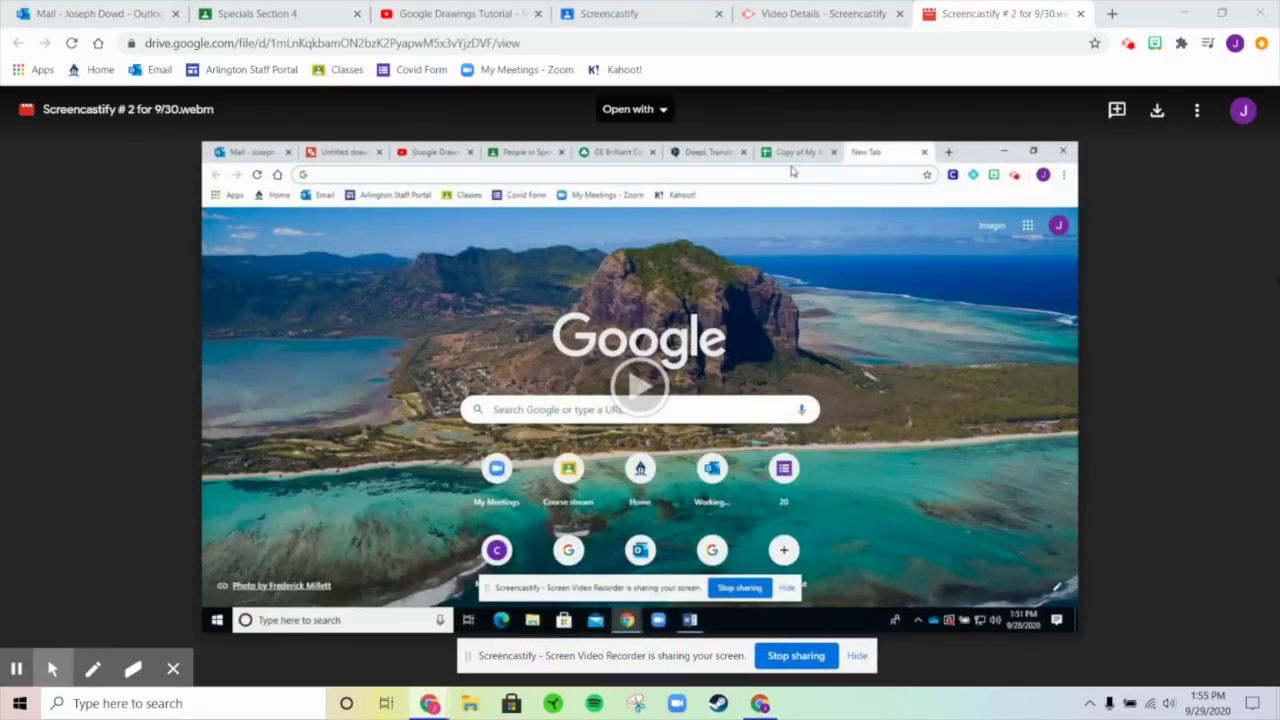
{"action": "left_click", "coordinate": [1201, 112]}
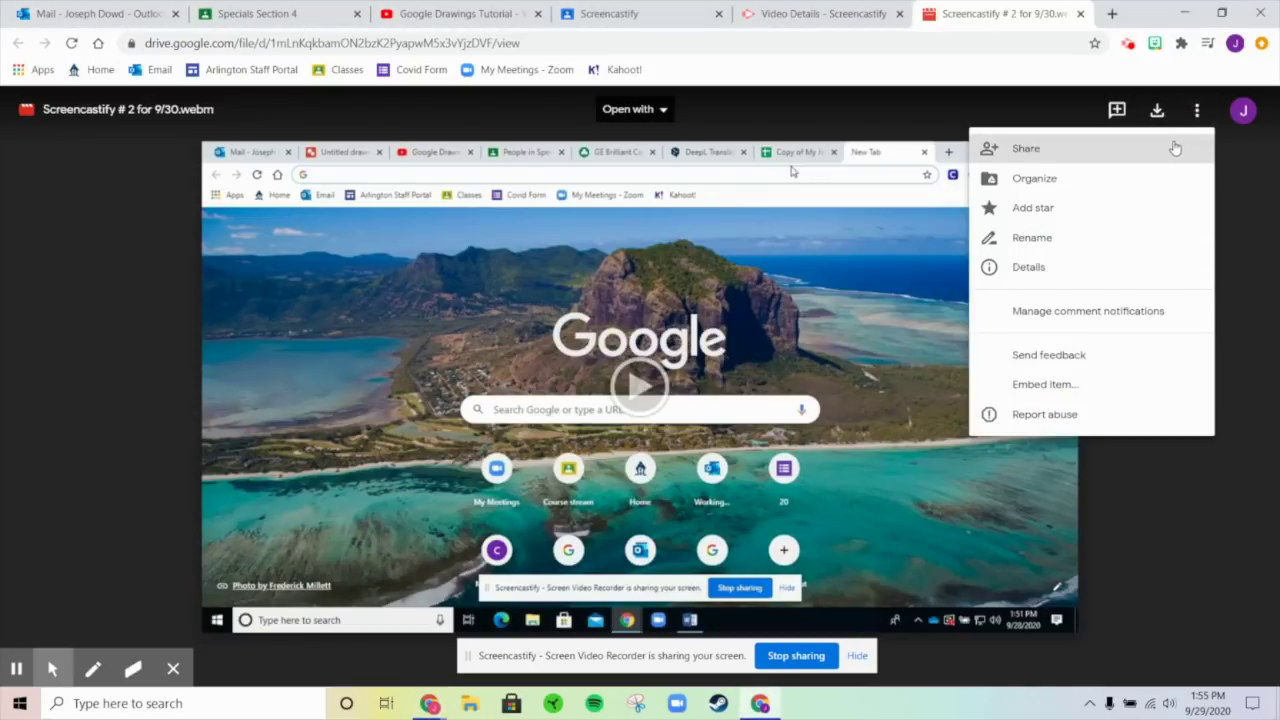
{"action": "left_click", "coordinate": [1036, 150]}
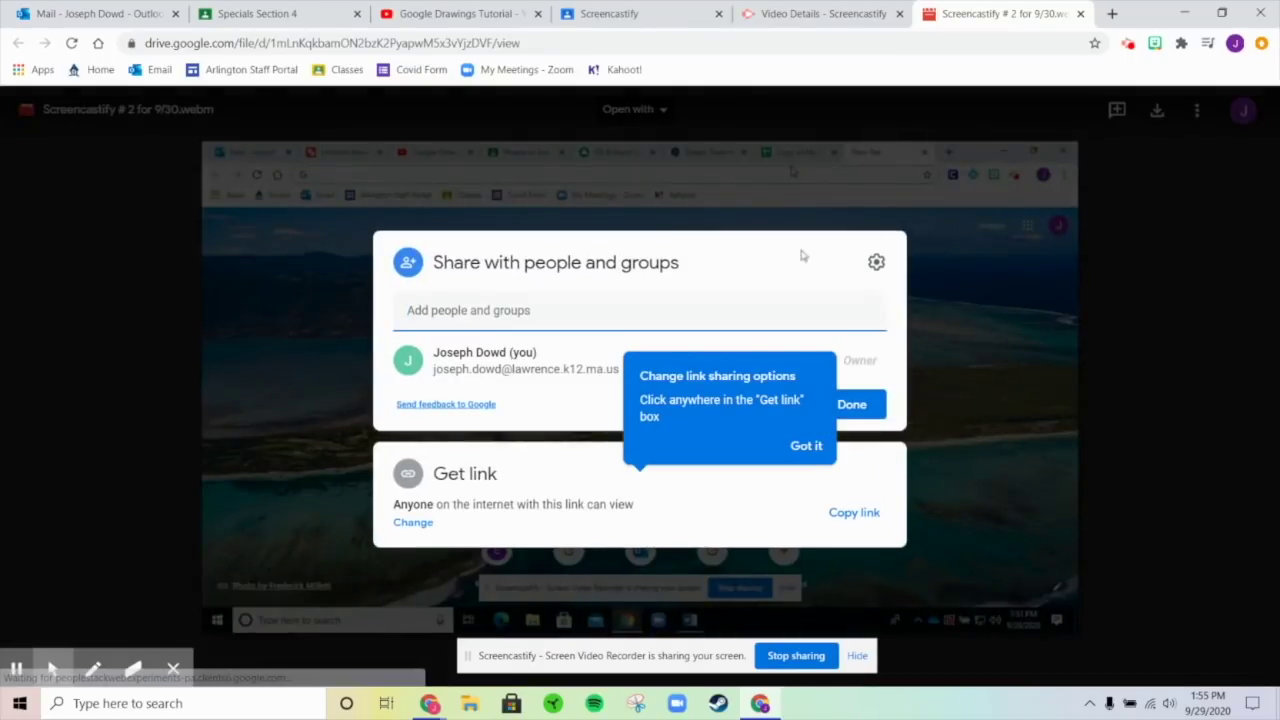
{"action": "left_click", "coordinate": [590, 306]}
{"action": "key", "text": "Escape"}
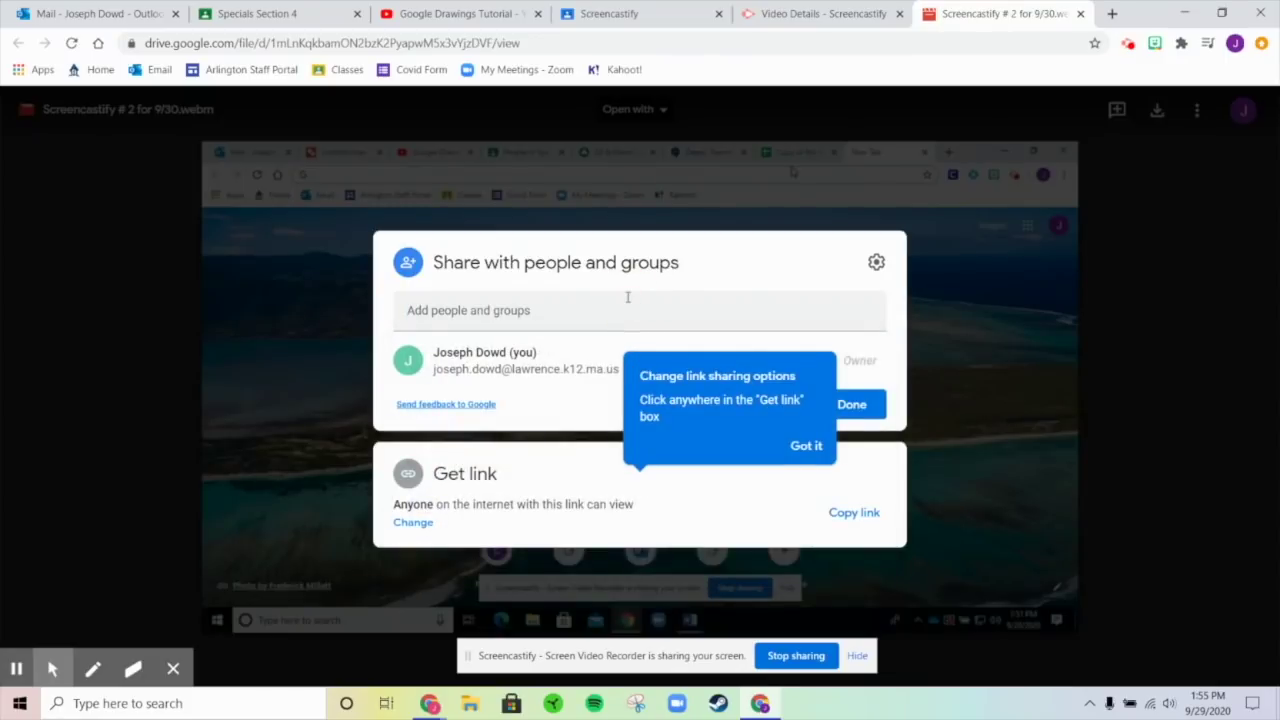
{"action": "left_click", "coordinate": [602, 318]}
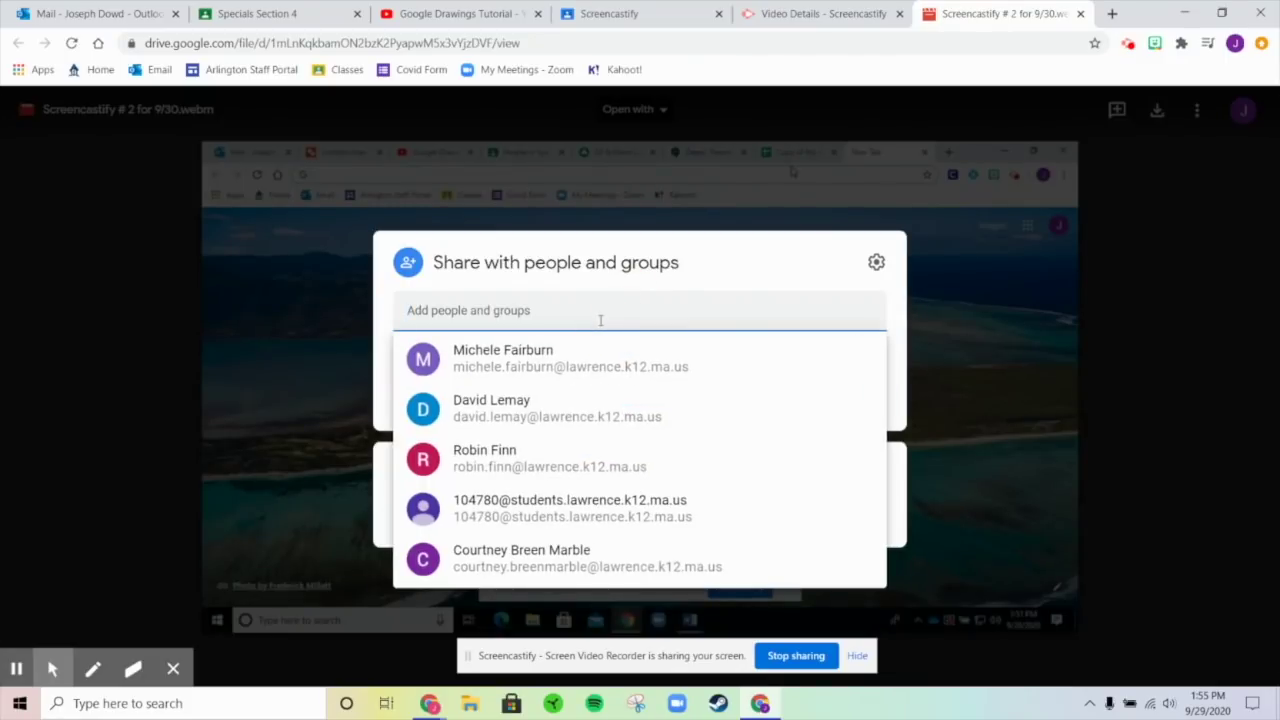
{"action": "left_click", "coordinate": [585, 378]}
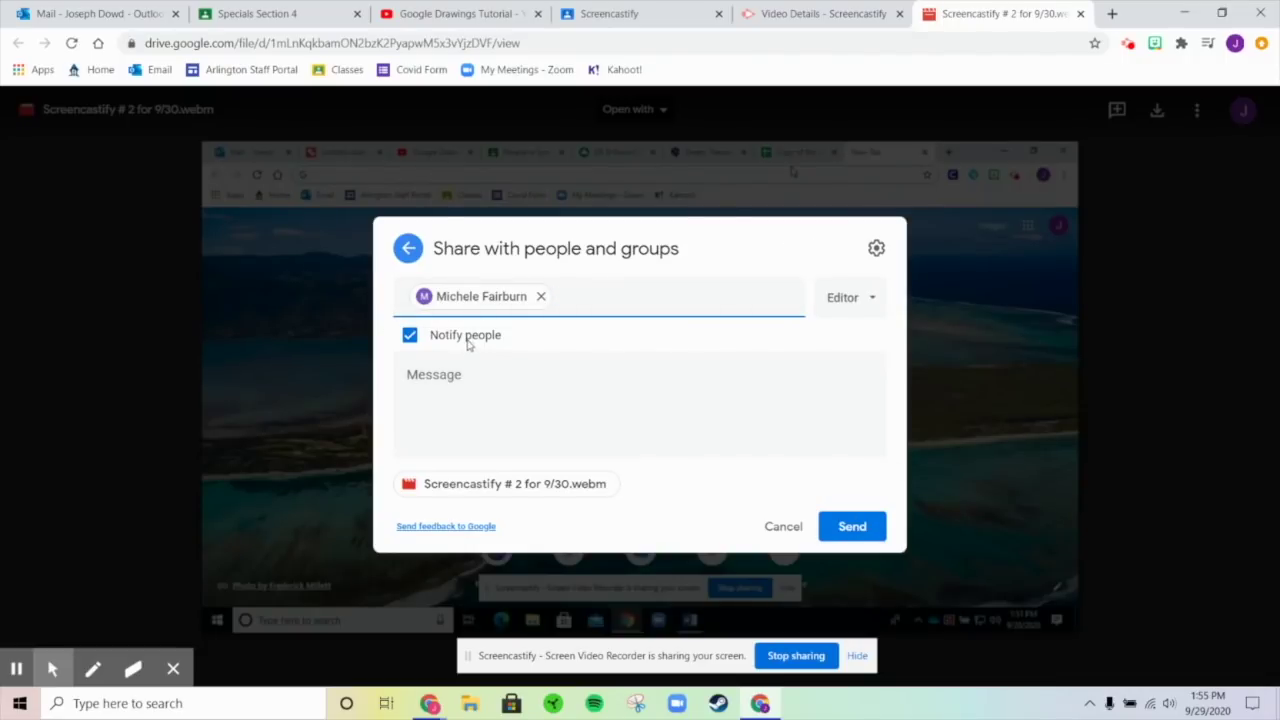
{"action": "left_click", "coordinate": [1112, 13]}
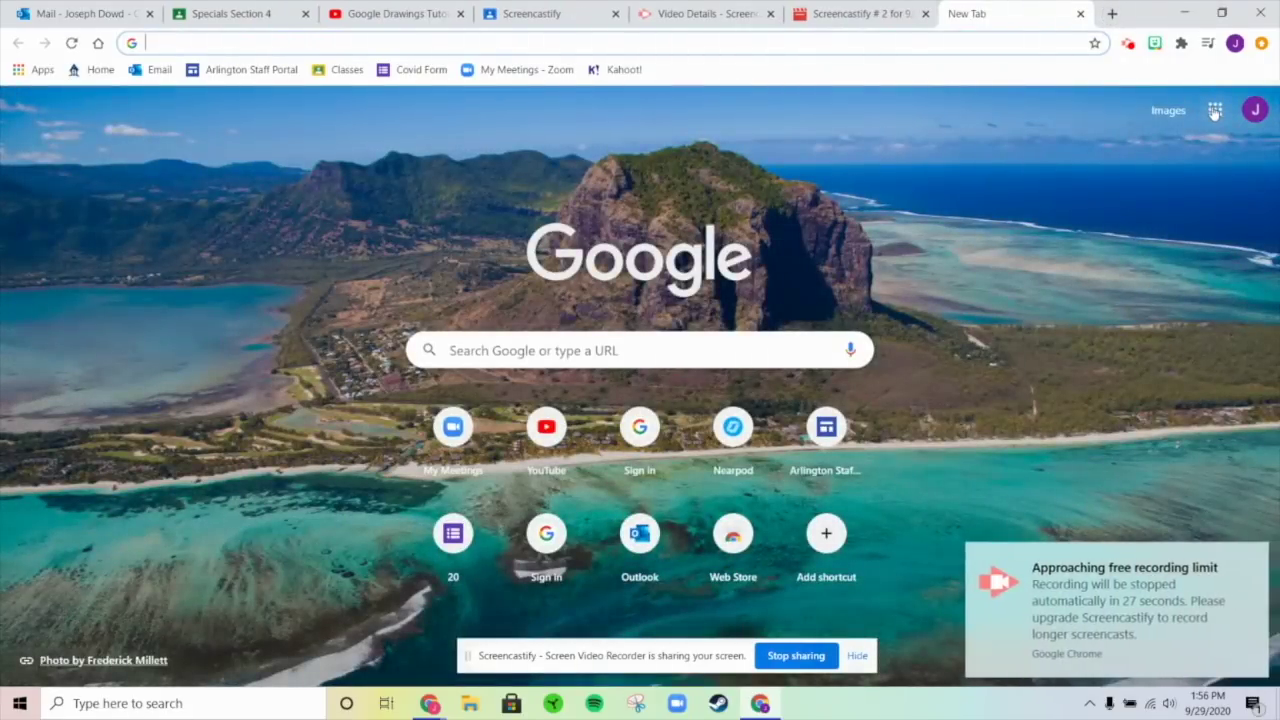
{"action": "left_click", "coordinate": [1215, 110]}
{"action": "left_click", "coordinate": [1141, 190]}
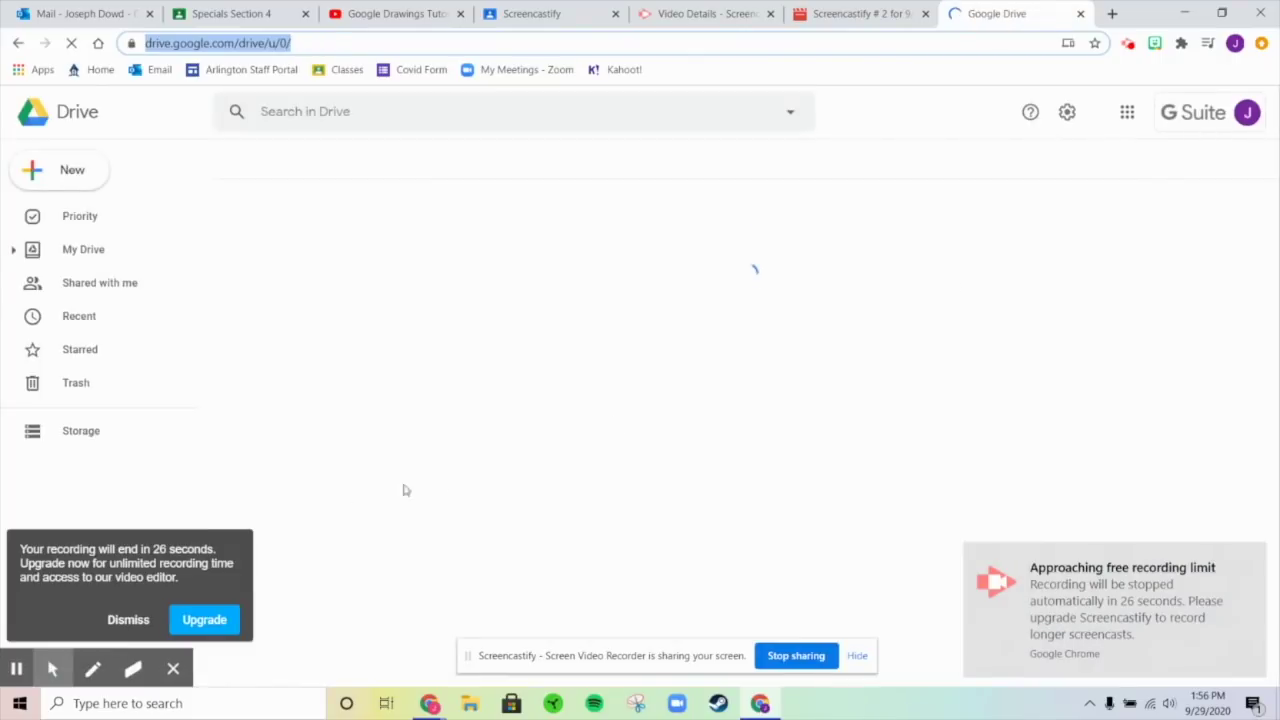
{"action": "left_click", "coordinate": [86, 283]}
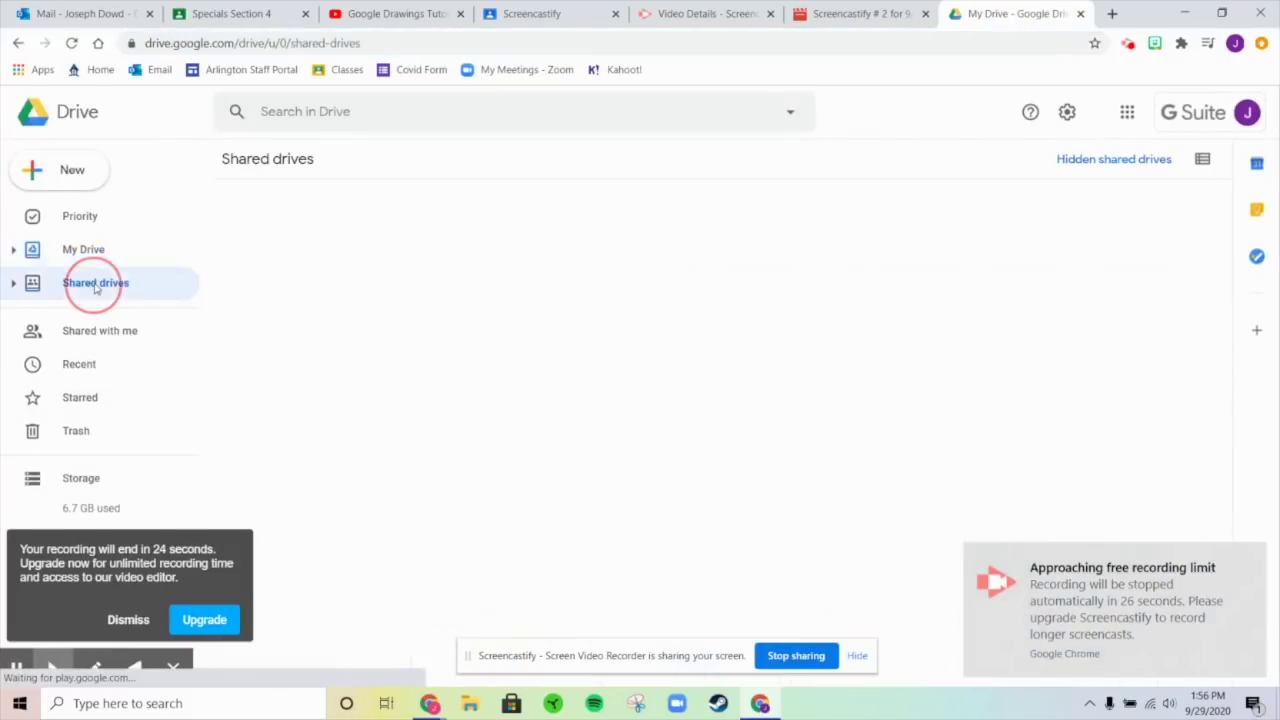
{"action": "left_click", "coordinate": [90, 330]}
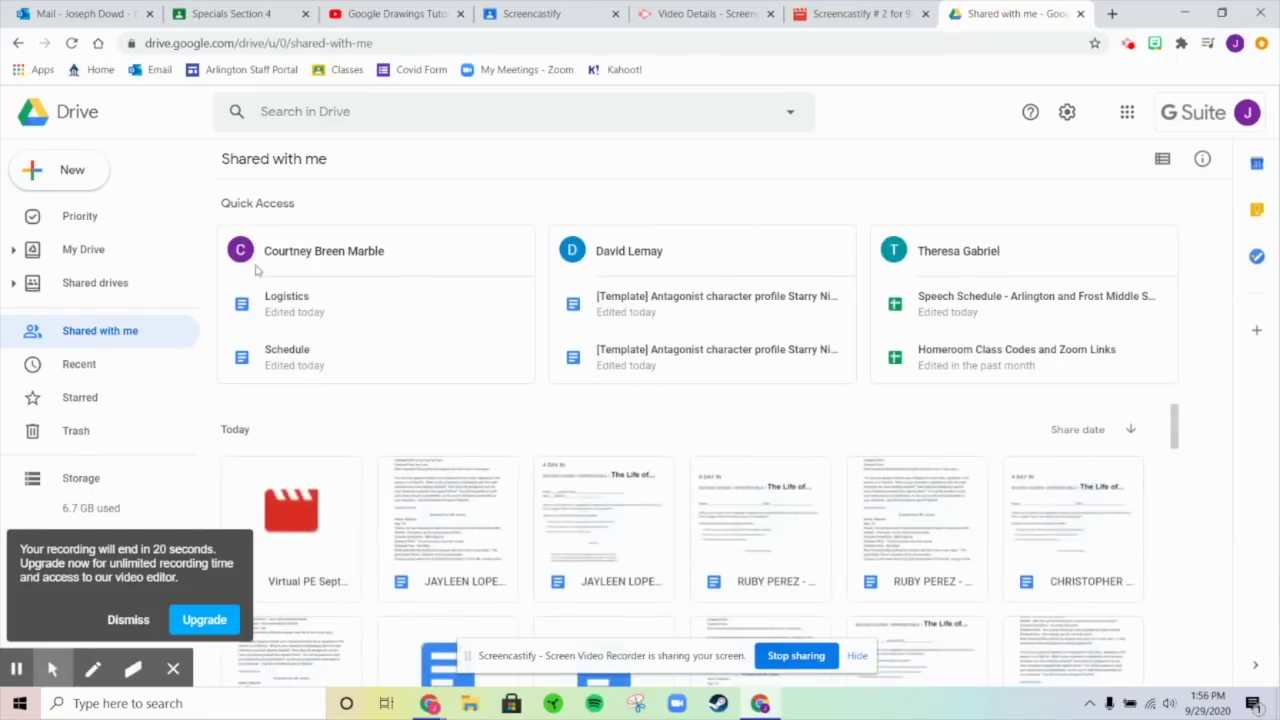
{"action": "left_click", "coordinate": [93, 222]}
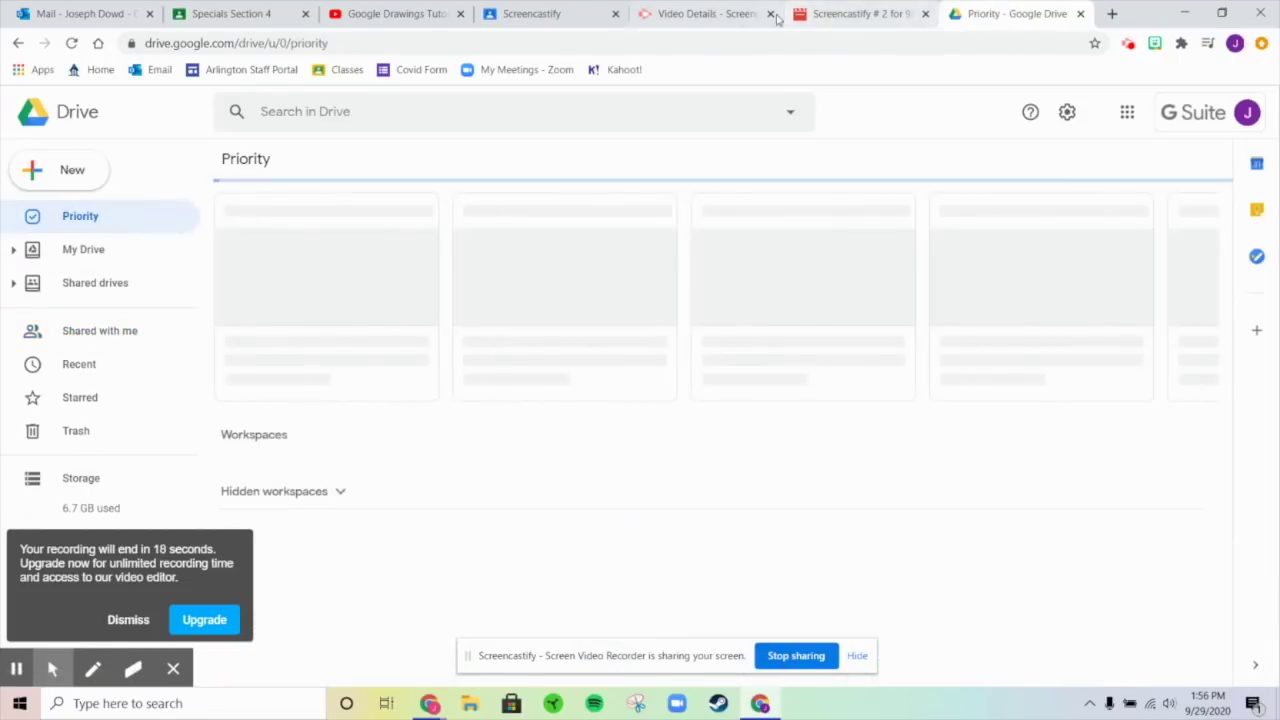
{"action": "left_click", "coordinate": [705, 13]}
{"action": "left_click", "coordinate": [861, 6]}
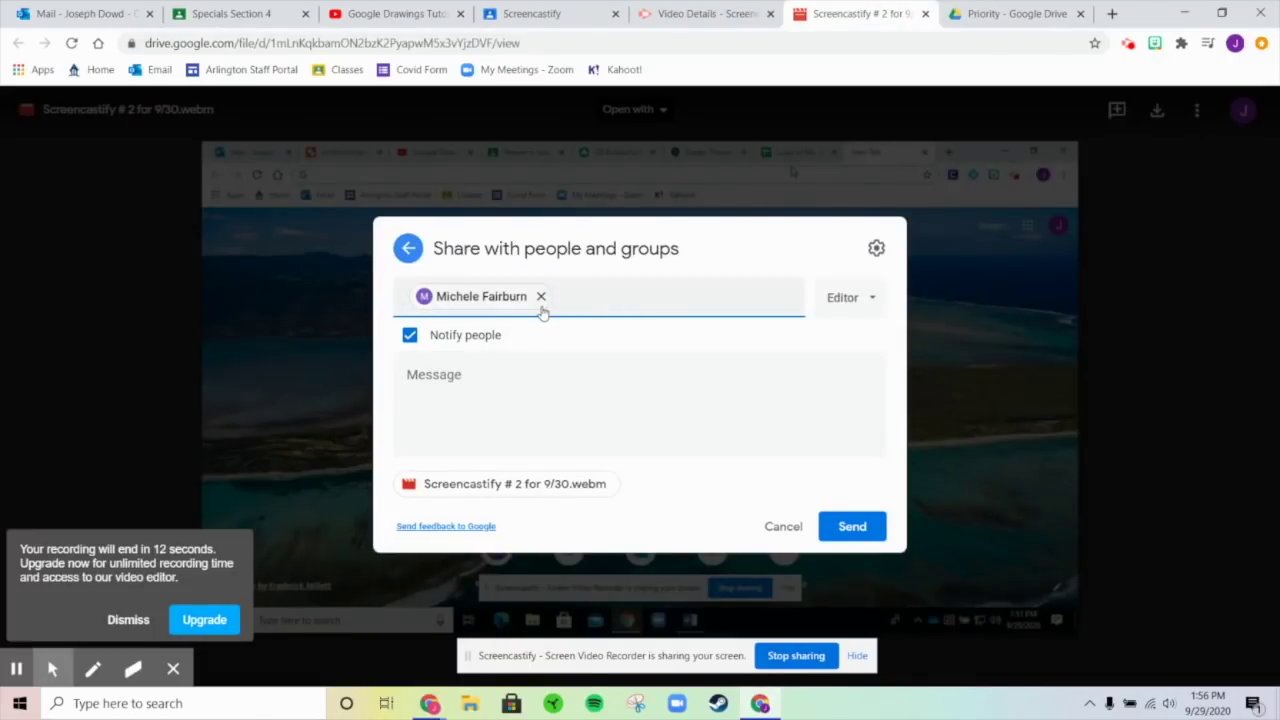
{"action": "mouse_move", "coordinate": [541, 312]}
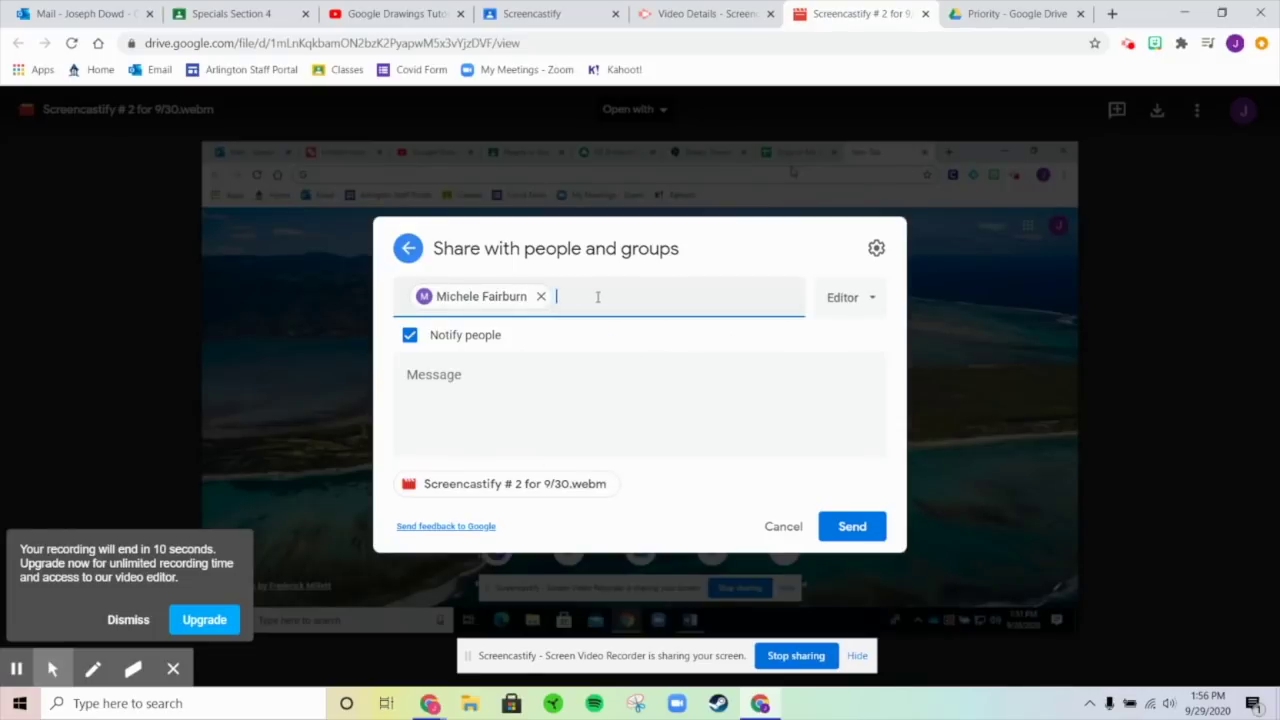